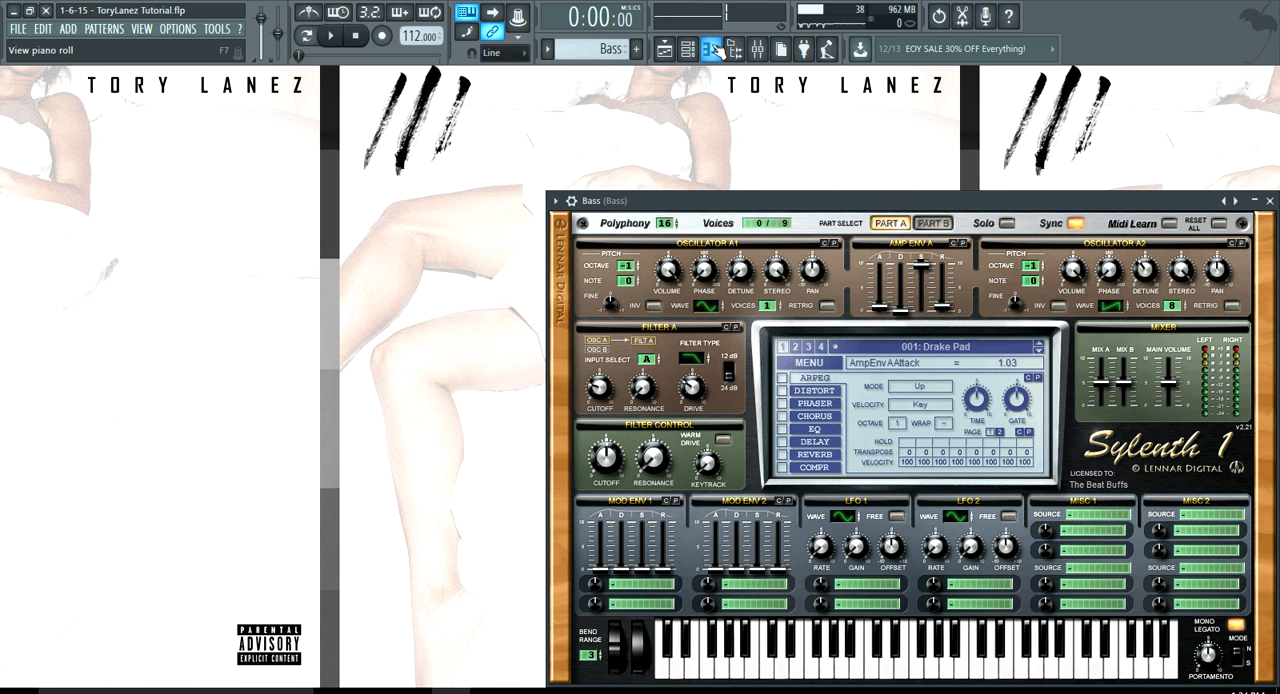
Show the playlist, mute the Vocal mixer track, and play the song arrangement from the start before stopping playback
{"action": "left_click", "coordinate": [664, 48]}
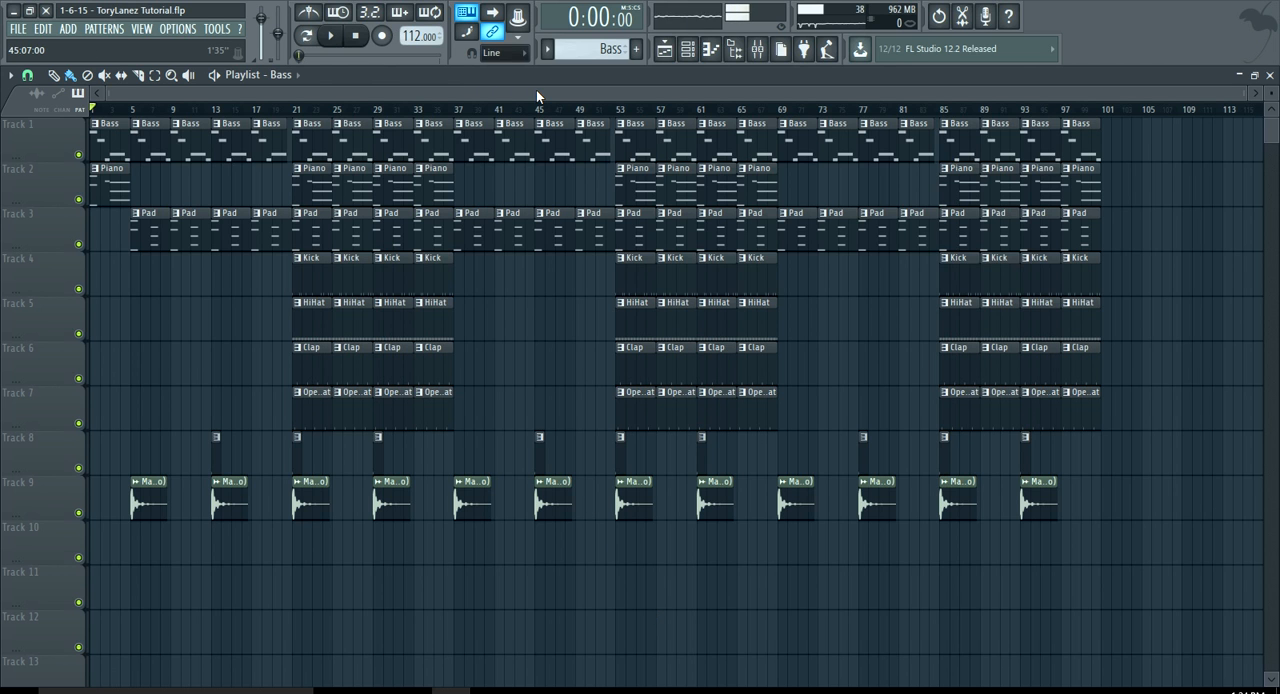
{"action": "left_click", "coordinate": [757, 50]}
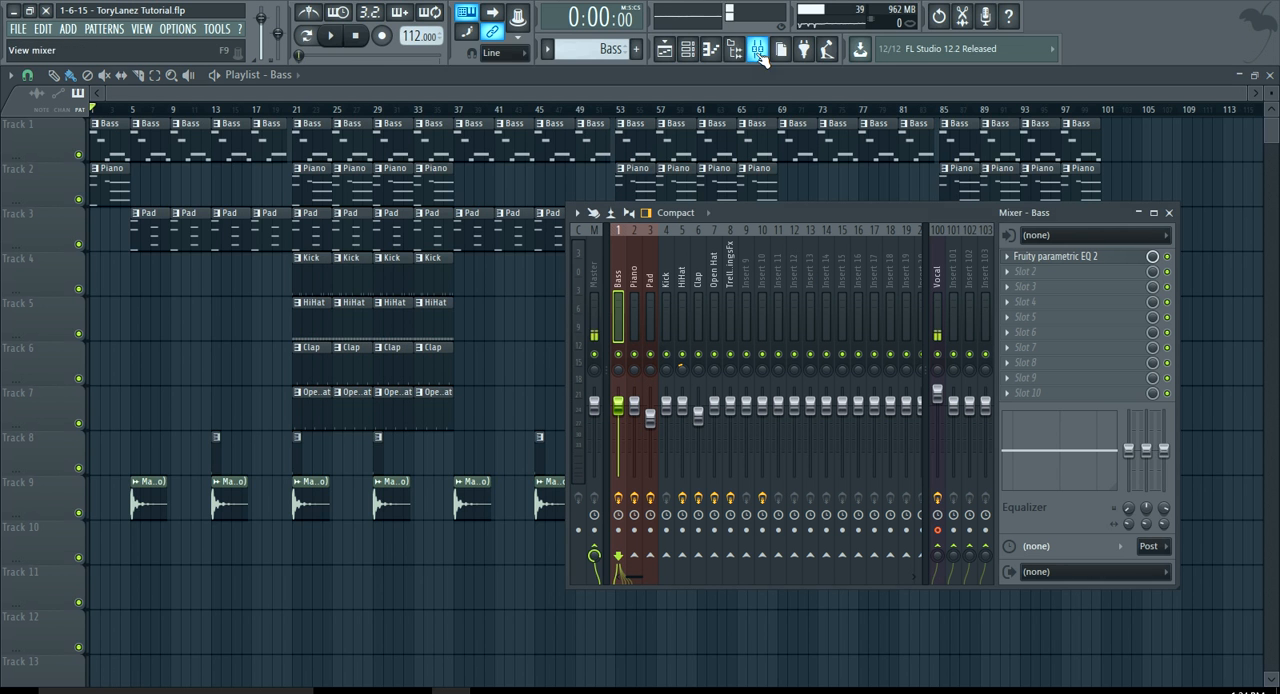
{"action": "left_click", "coordinate": [937, 354]}
{"action": "key", "text": "space"}
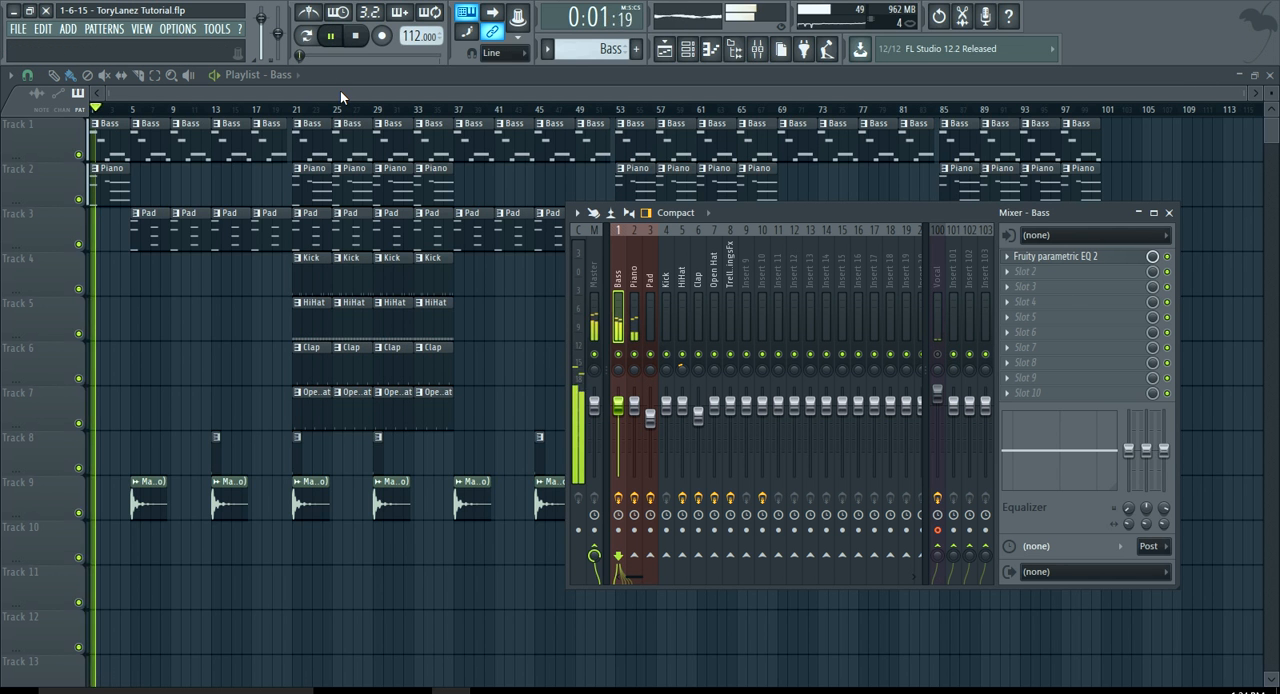
{"action": "key", "text": "F9"}
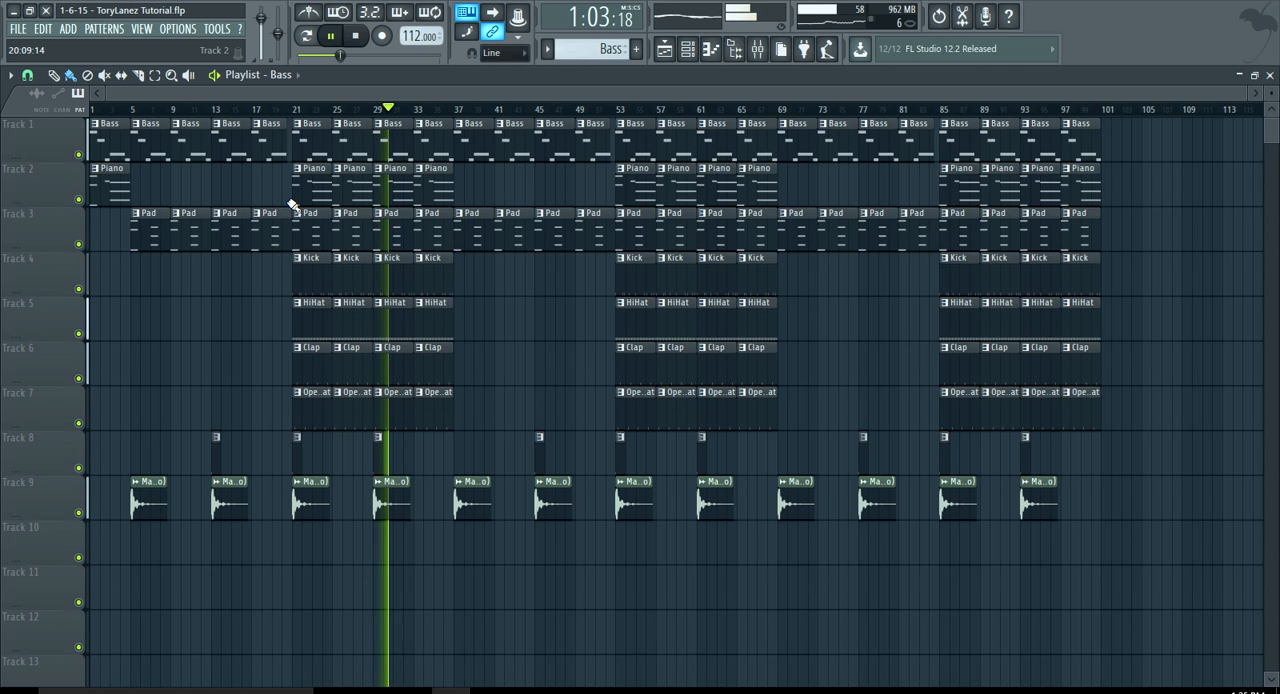
{"action": "key", "text": "space"}
Unmute the Vocal mixer track and return to the playlist
{"action": "left_click", "coordinate": [757, 48]}
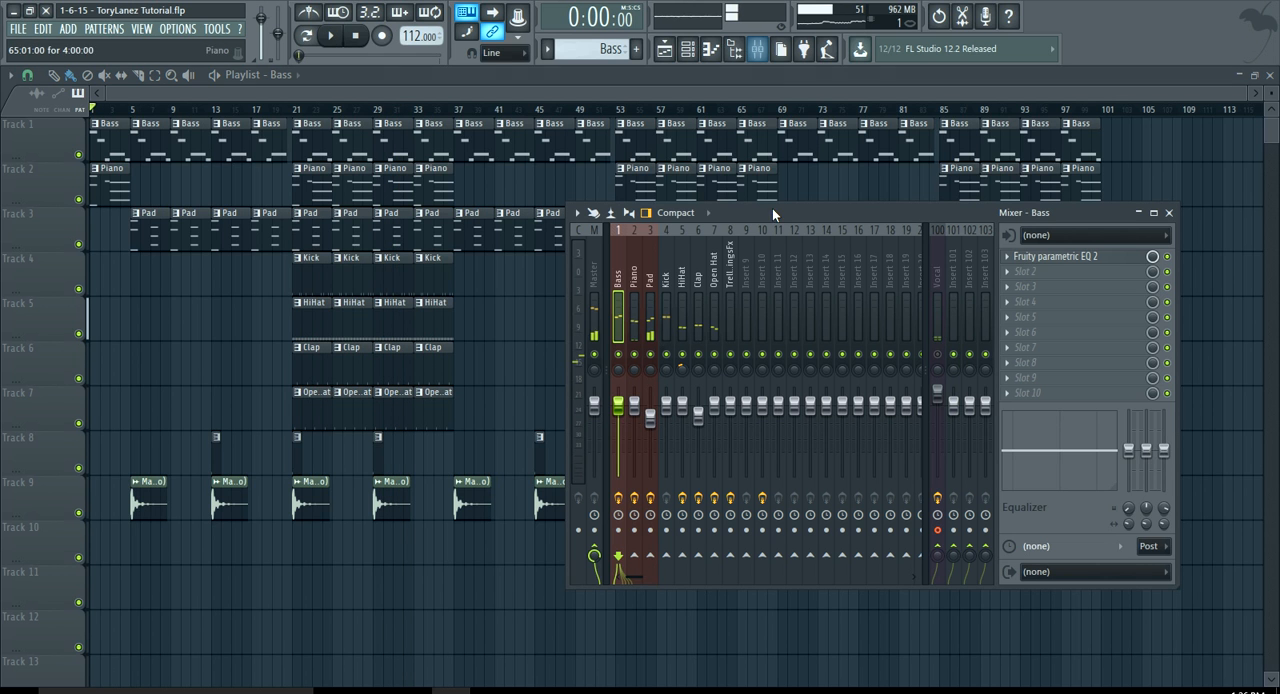
{"action": "left_click", "coordinate": [942, 264]}
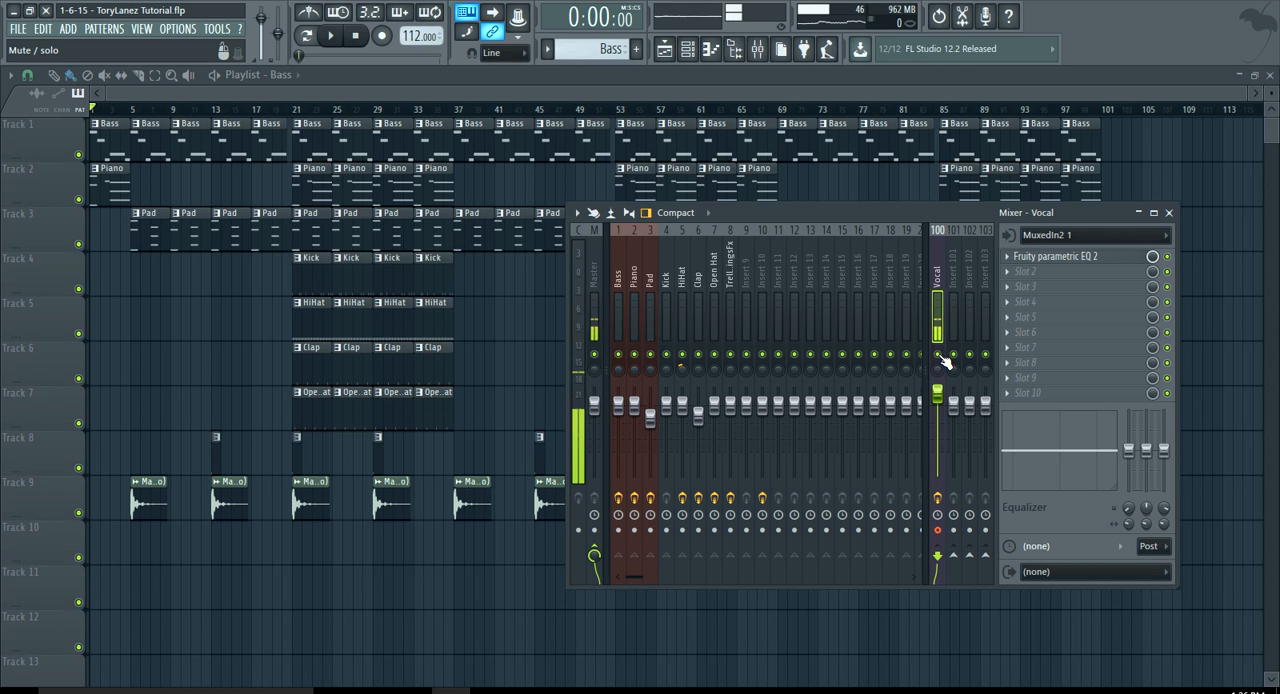
{"action": "left_click", "coordinate": [643, 89]}
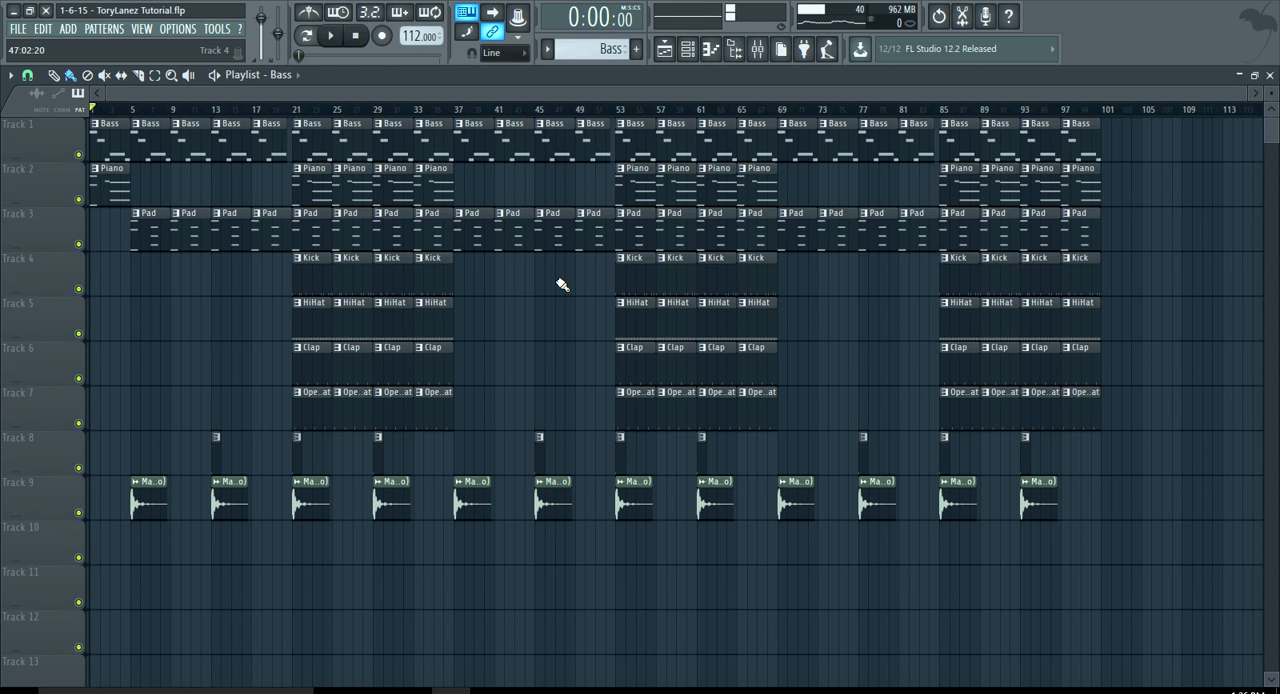
Open the Bass channel's Sylenth 1 instrument to examine its preset, and bring the channel rack back to the front
{"action": "left_click", "coordinate": [687, 48]}
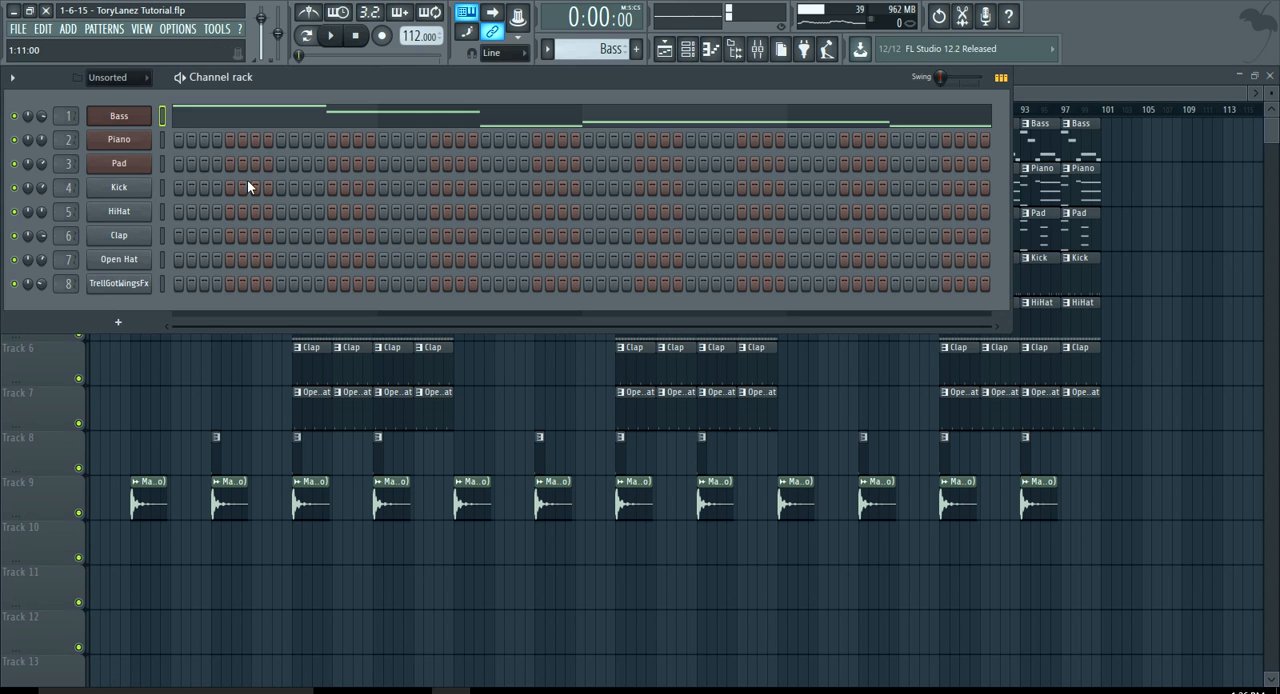
{"action": "left_click", "coordinate": [124, 121]}
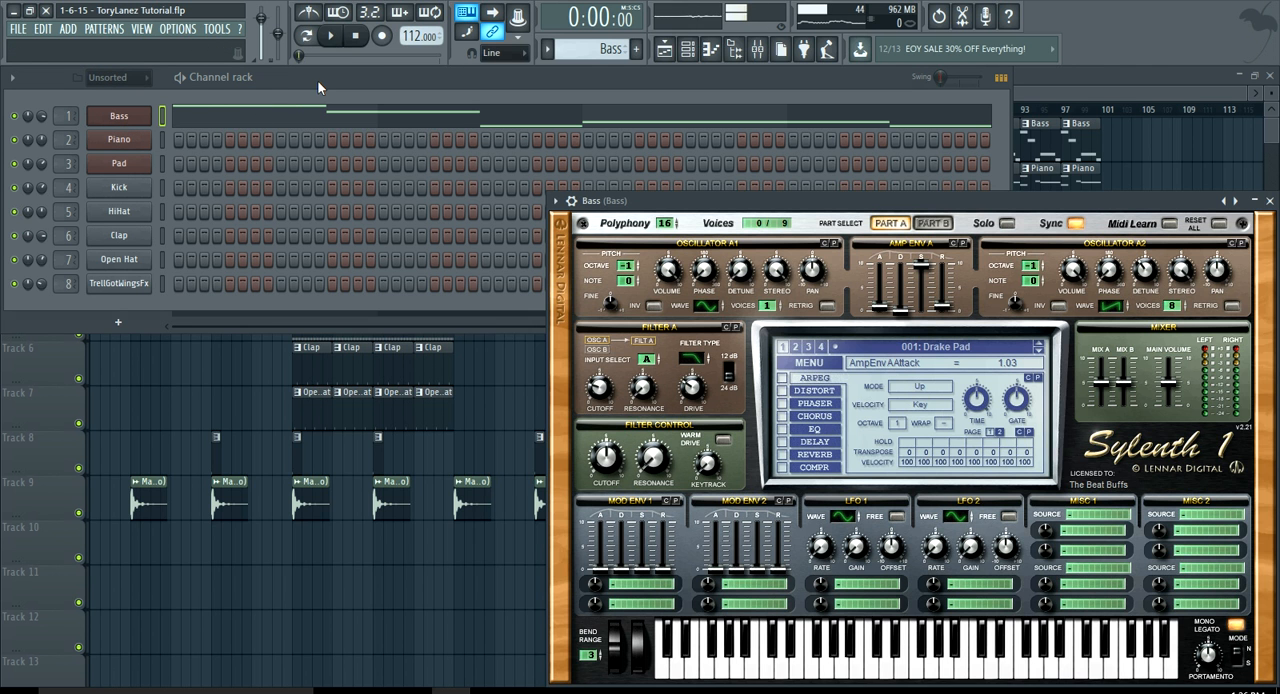
{"action": "left_click_drag", "start_coordinate": [683, 196], "coordinate": [568, 150]}
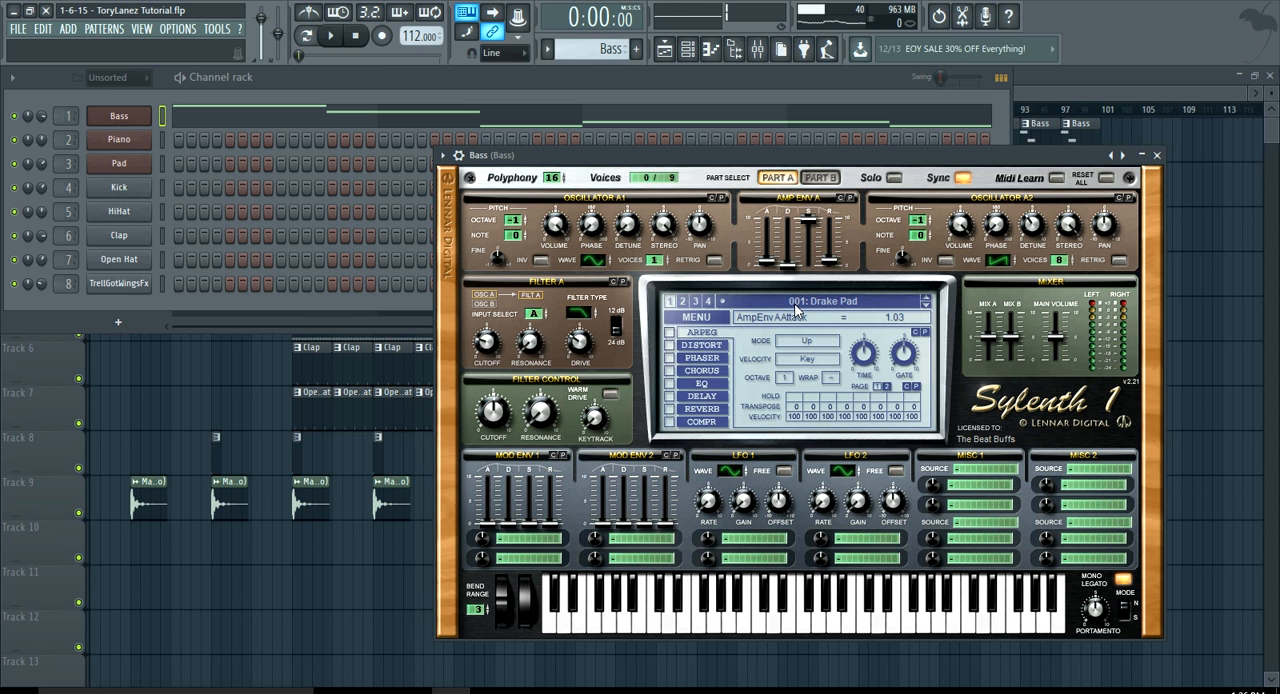
{"action": "left_click", "coordinate": [539, 80]}
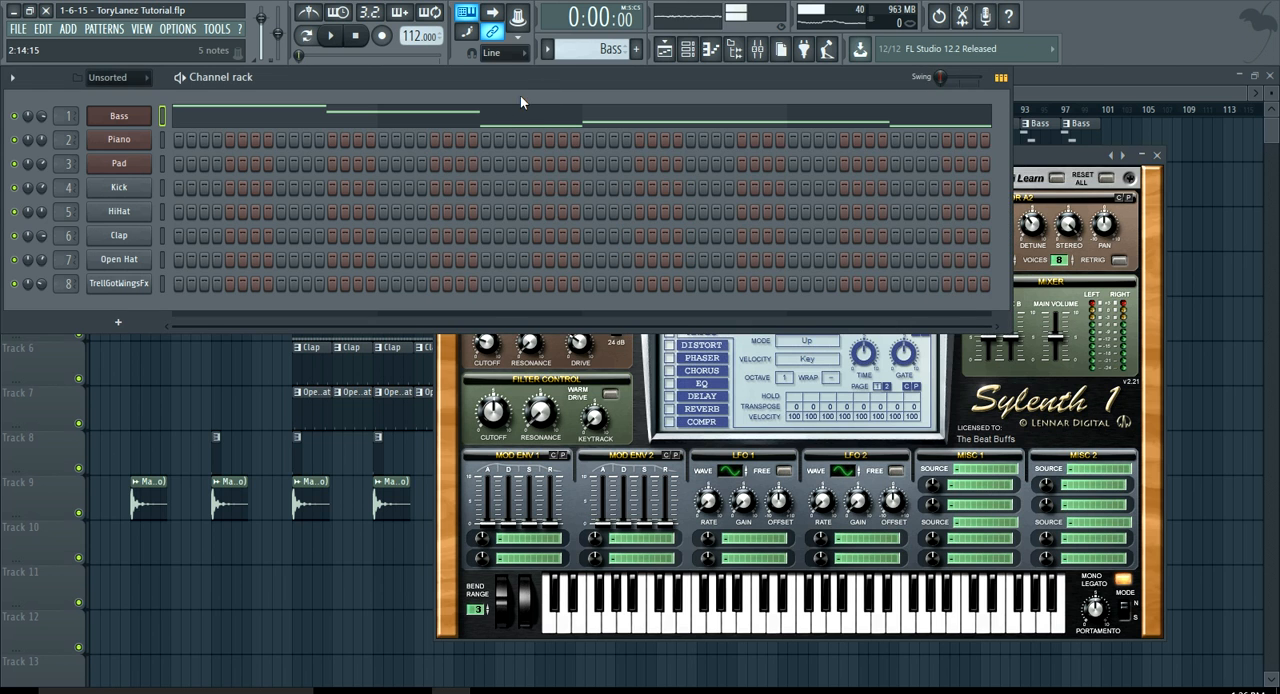
Open the Bass notes in the piano roll and audition the Bass pattern once in pattern mode
{"action": "left_click", "coordinate": [489, 117]}
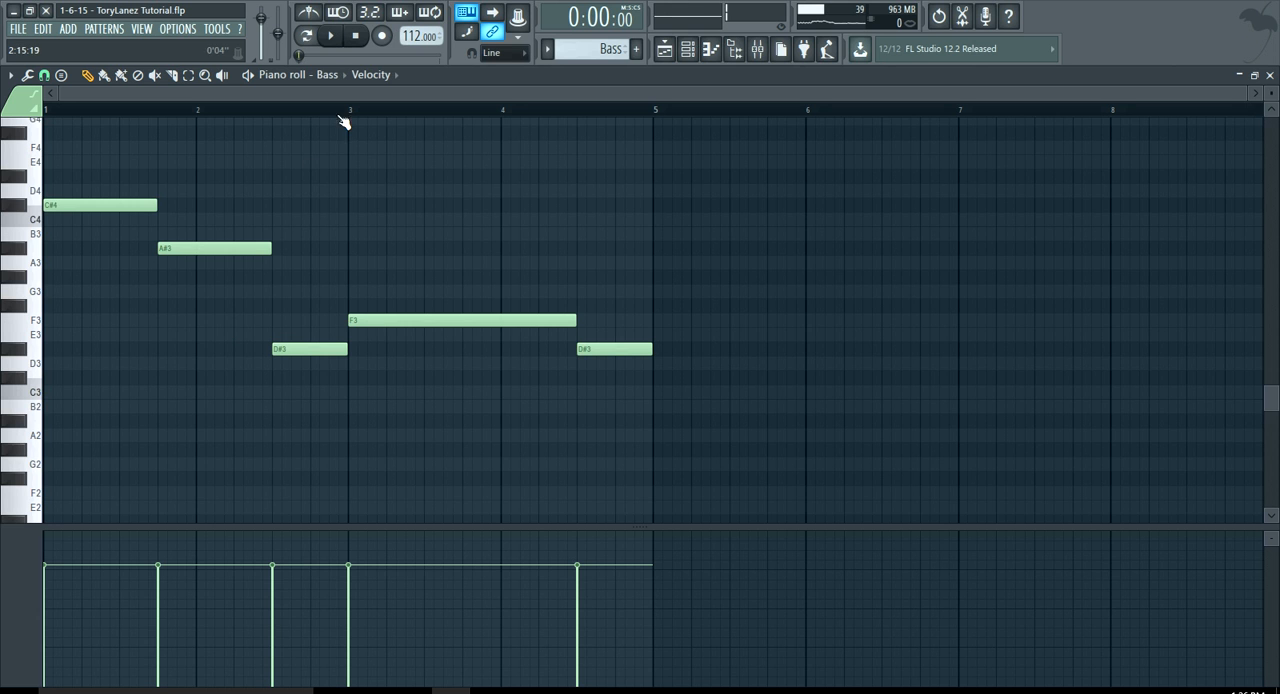
{"action": "left_click", "coordinate": [306, 36]}
{"action": "left_click", "coordinate": [332, 37]}
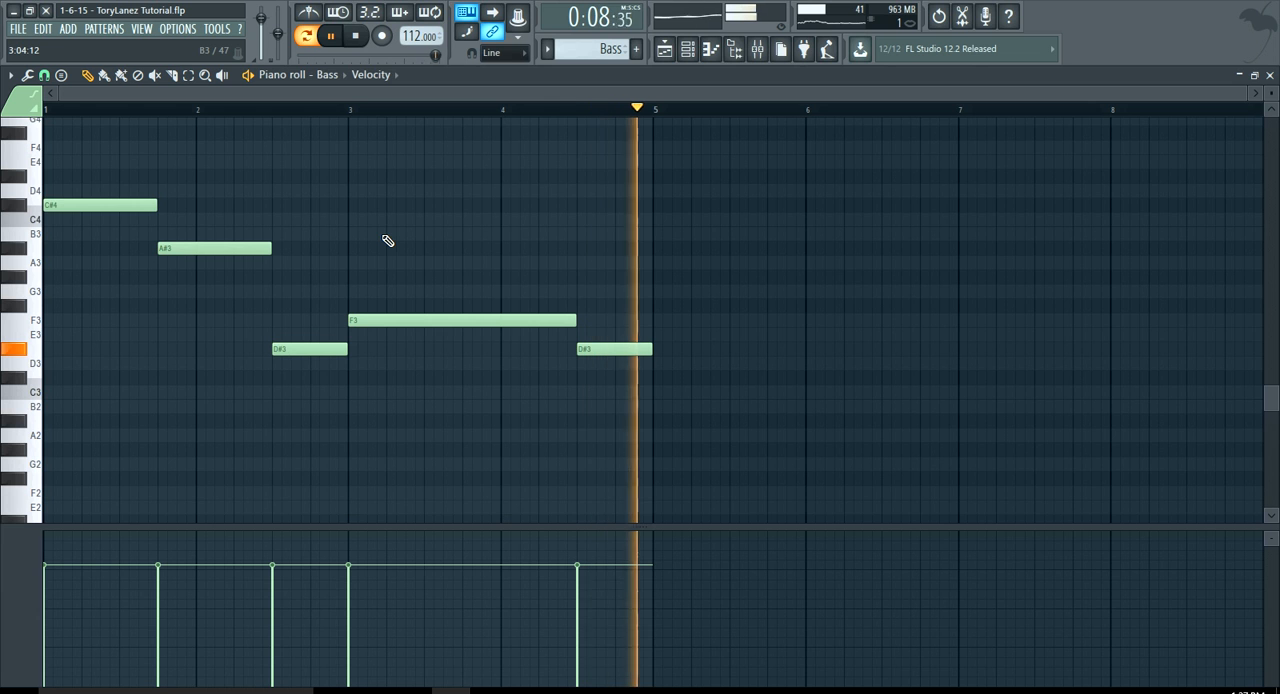
{"action": "key", "text": "space"}
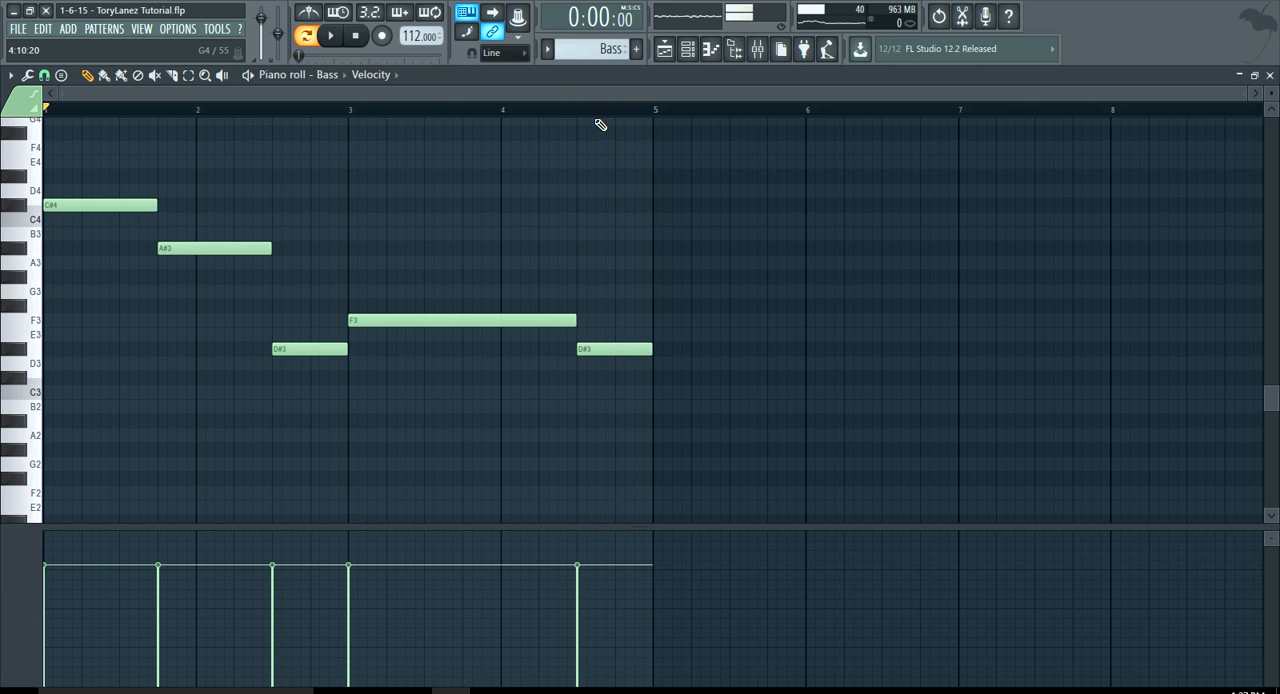
Switch to the Piano pattern and open the Piano channel's Nexus instrument to examine its preset
{"action": "left_click", "coordinate": [662, 55]}
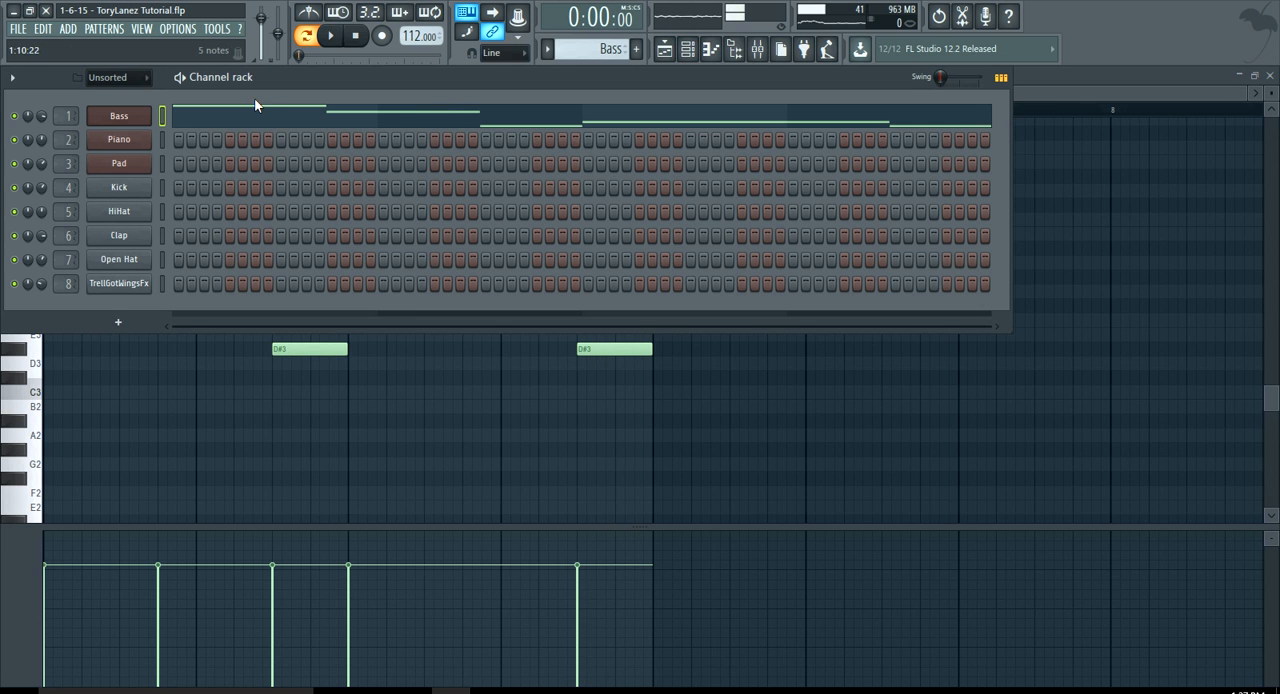
{"action": "left_click", "coordinate": [104, 32]}
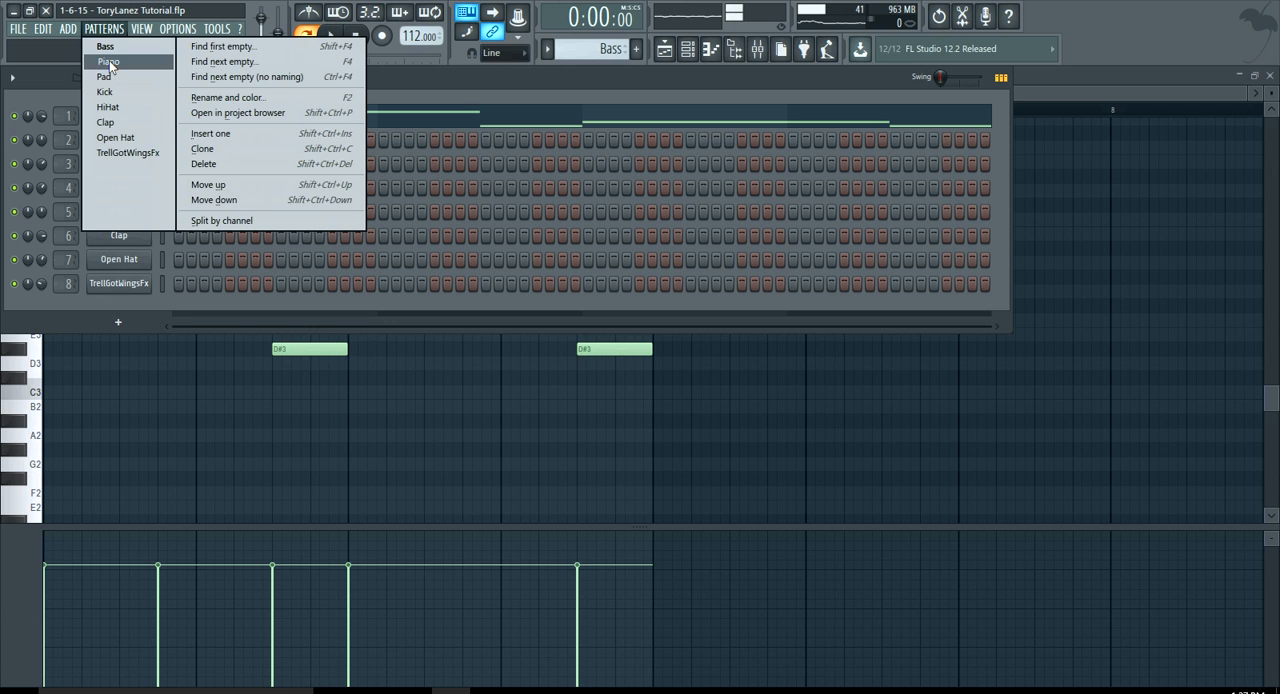
{"action": "left_click", "coordinate": [108, 62]}
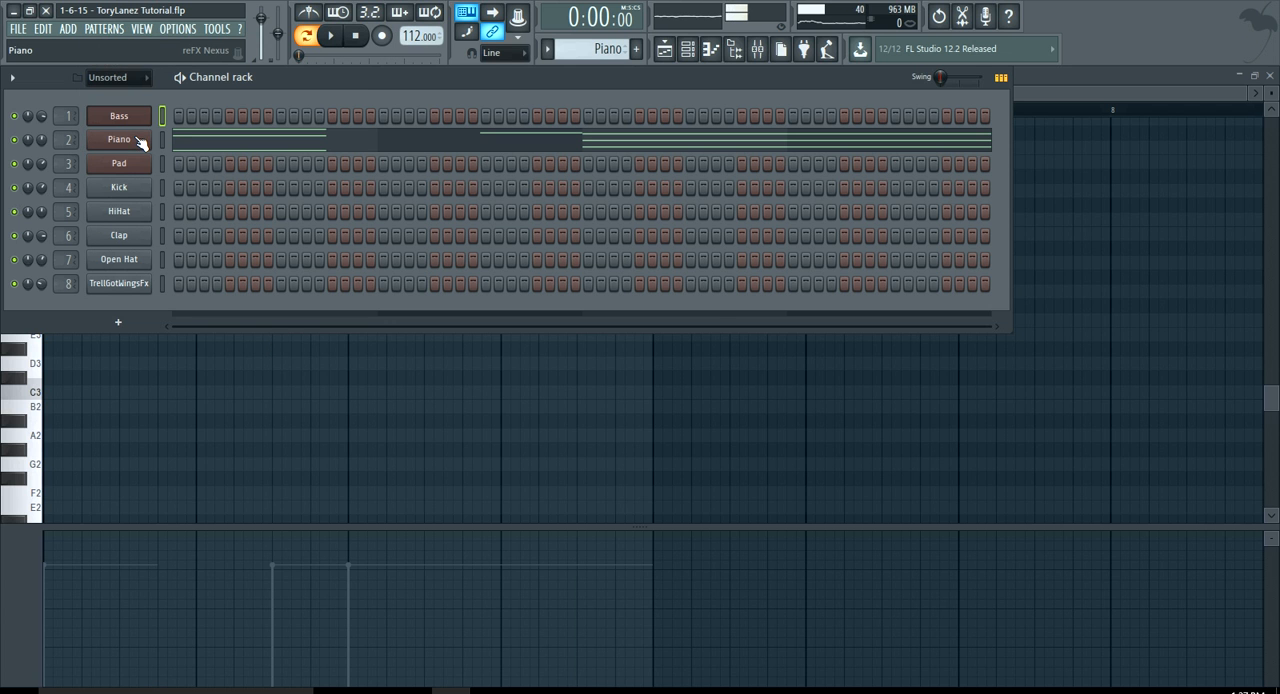
{"action": "left_click", "coordinate": [141, 144]}
{"action": "left_click_drag", "start_coordinate": [276, 193], "coordinate": [345, 190]}
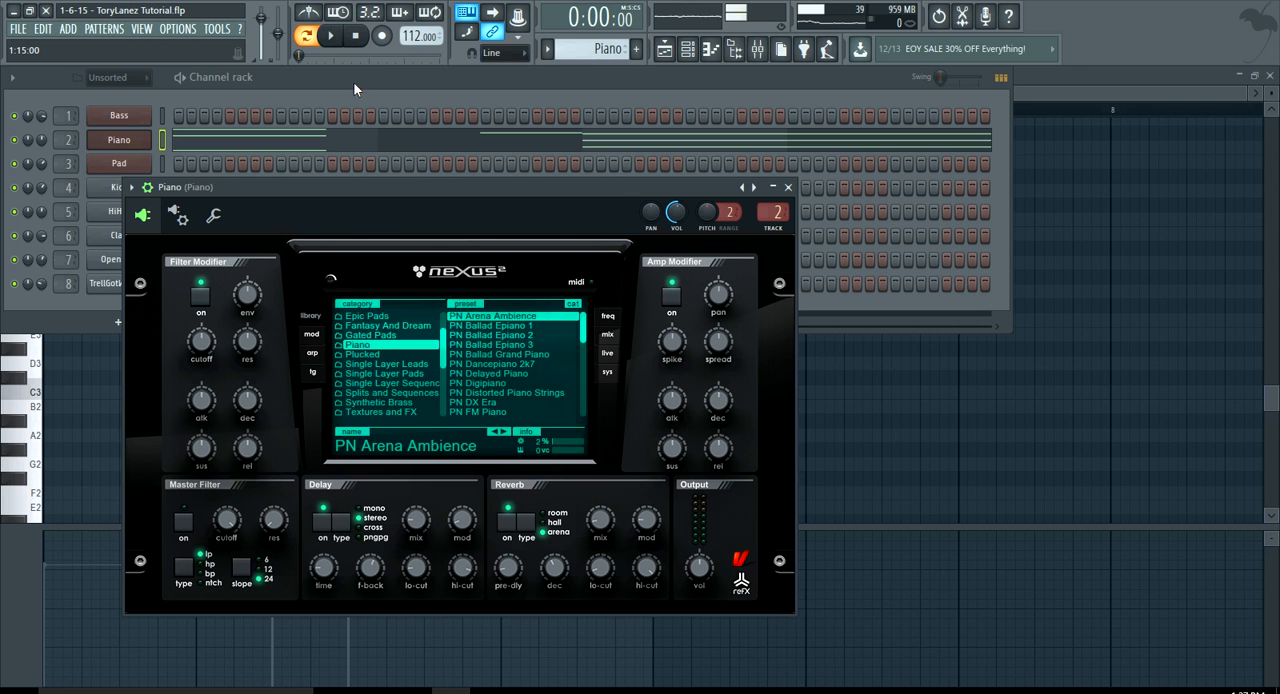
Open the Piano notes in the piano roll, examine the chord notes, and audition the Piano pattern
{"action": "left_click", "coordinate": [329, 169]}
{"action": "left_click", "coordinate": [329, 145]}
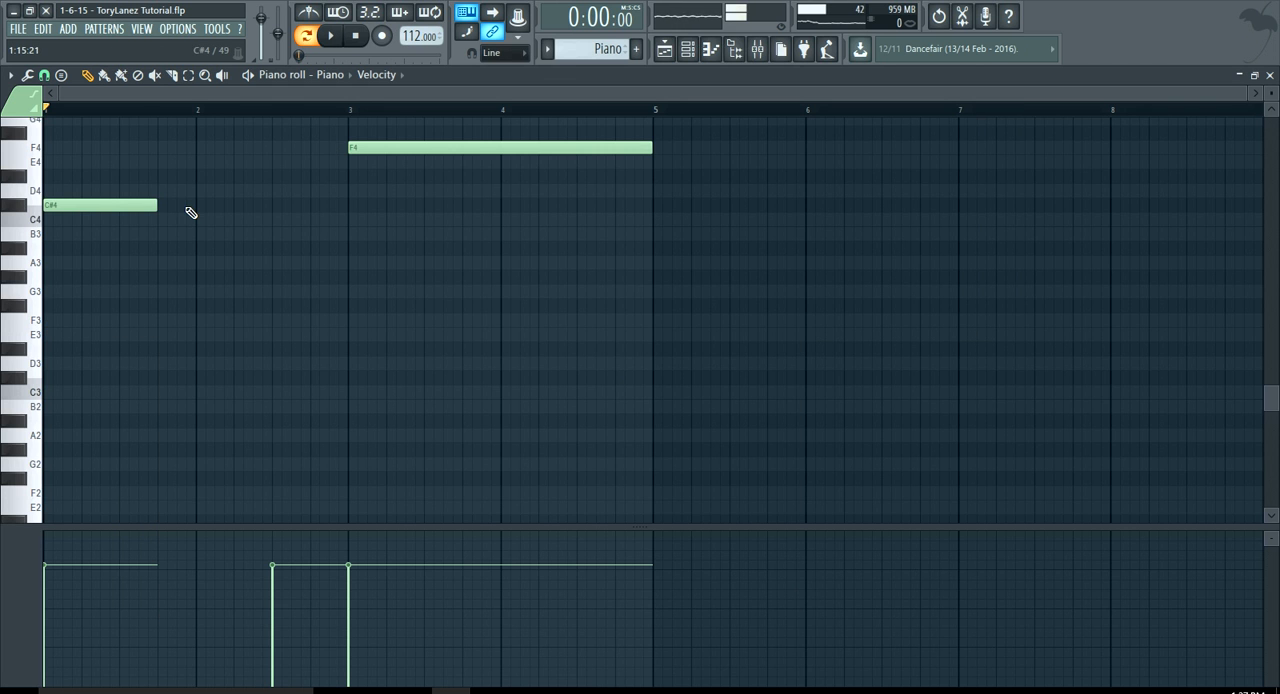
{"action": "scroll", "coordinate": [147, 224], "scroll_direction": "up", "scroll_amount": 5}
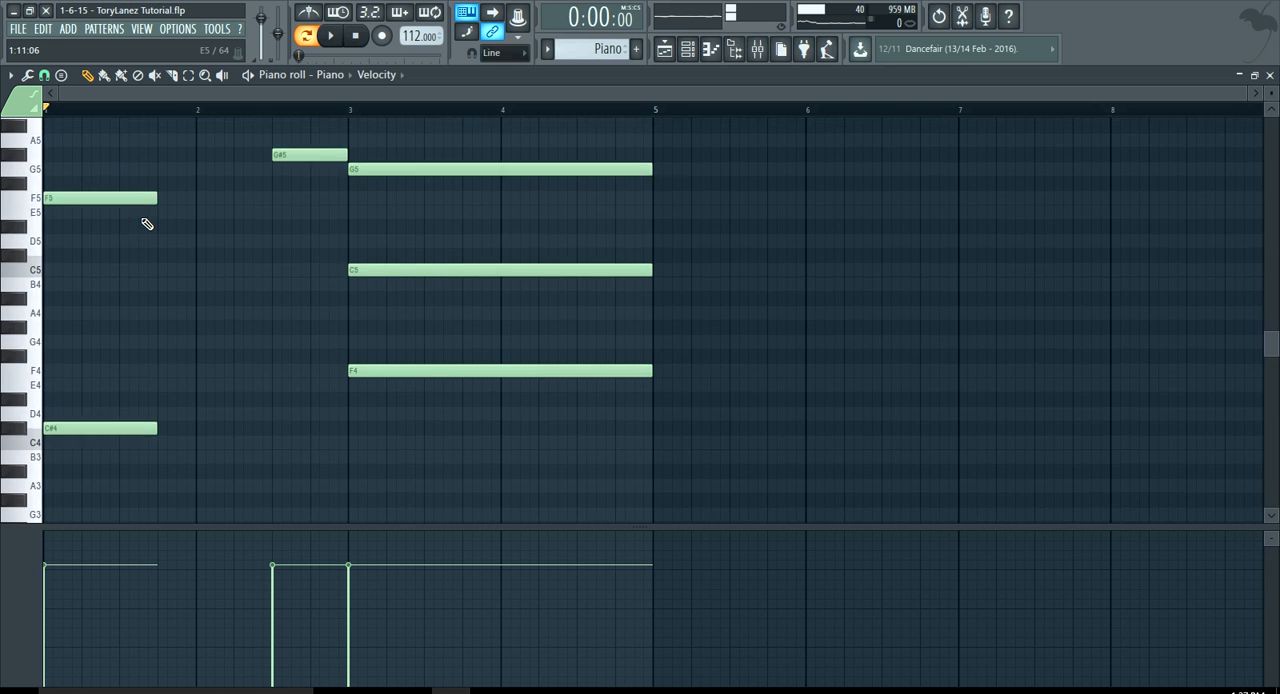
{"action": "scroll", "coordinate": [147, 224], "scroll_direction": "down", "scroll_amount": 1}
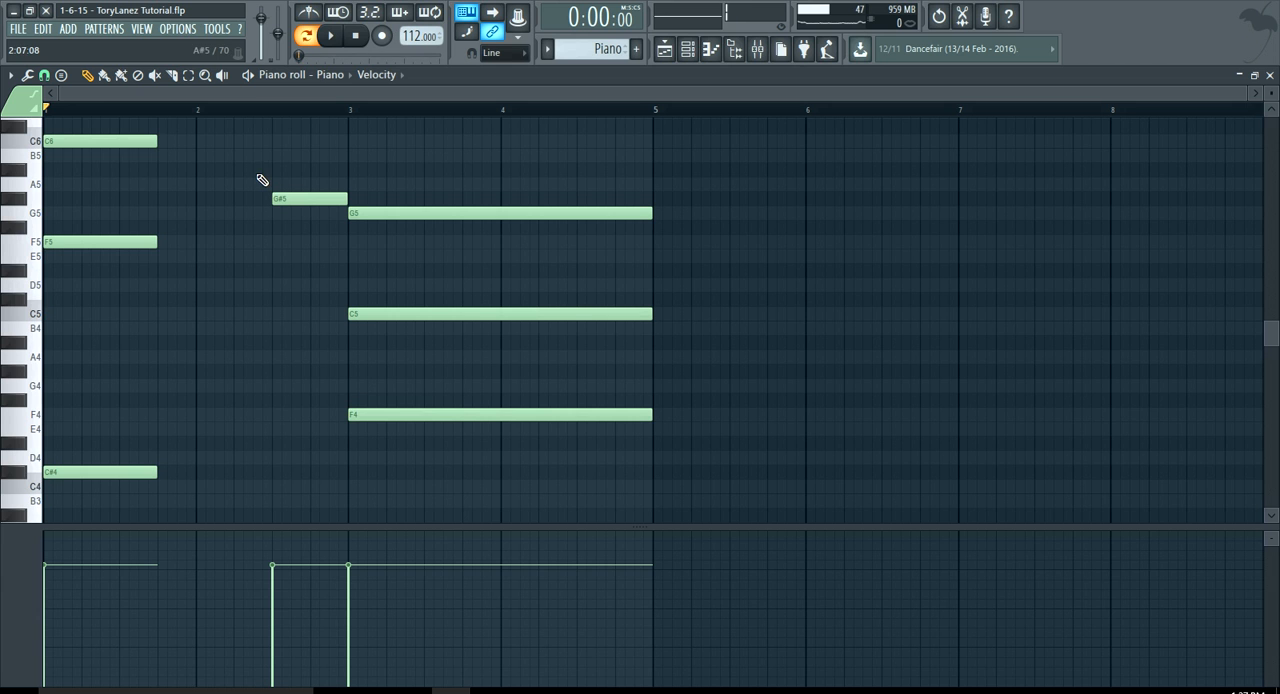
{"action": "left_click", "coordinate": [330, 35]}
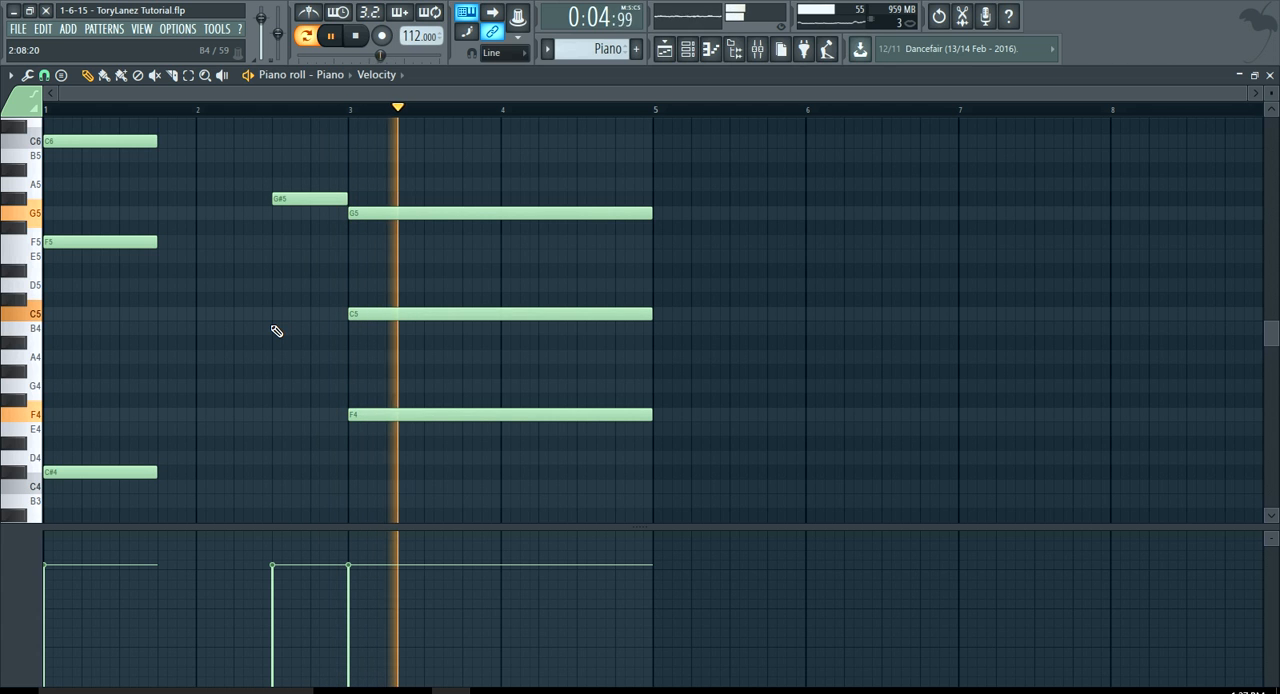
{"action": "left_click", "coordinate": [355, 38]}
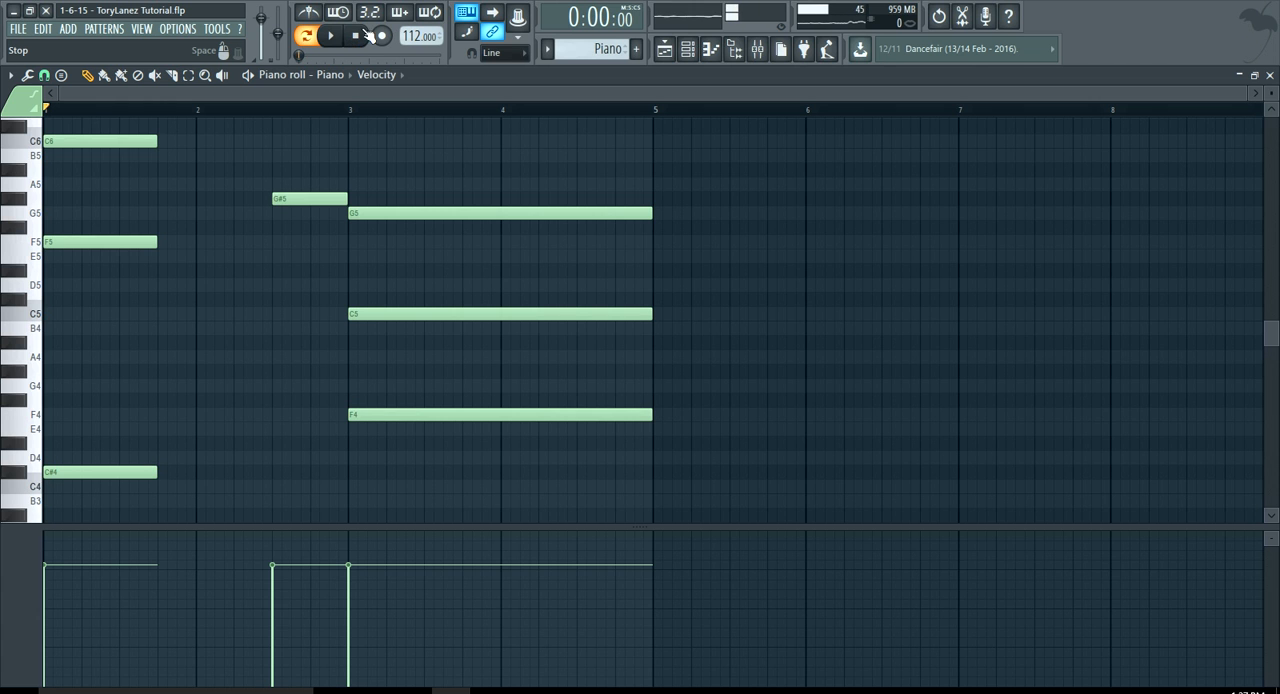
Open the Pad channel's ElectraX instrument and display its patch browser to examine the chosen patch
{"action": "left_click", "coordinate": [664, 49]}
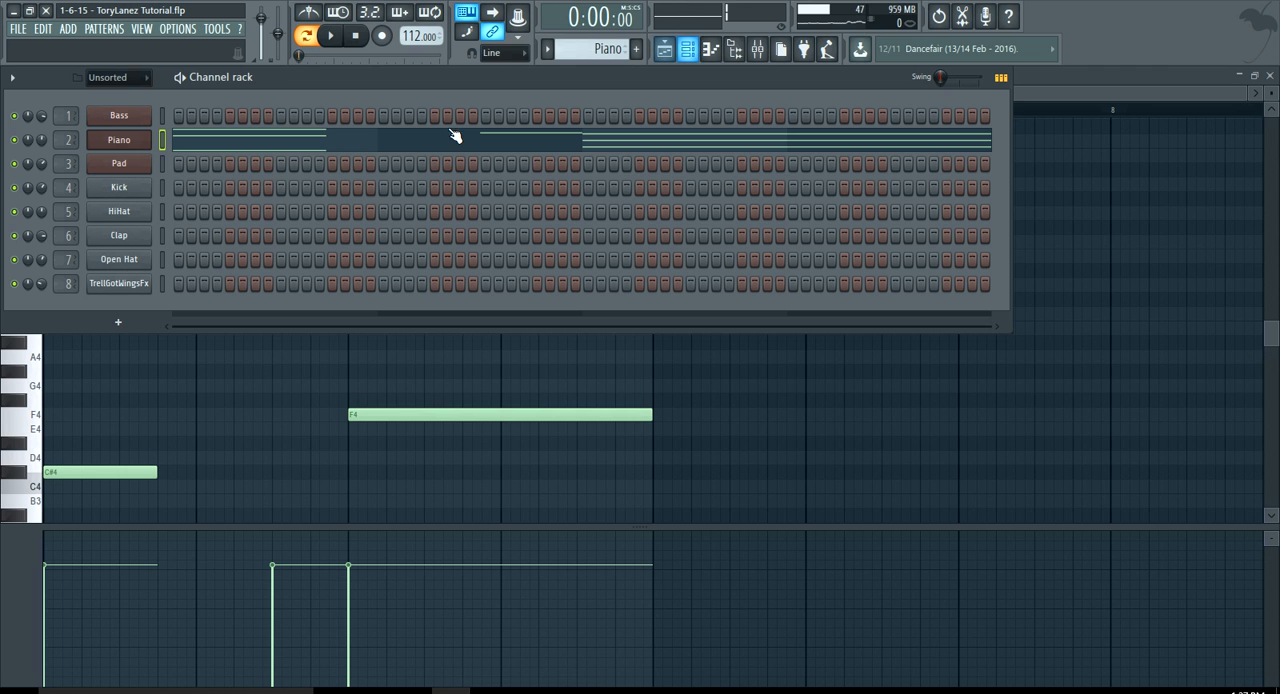
{"action": "left_click", "coordinate": [119, 163]}
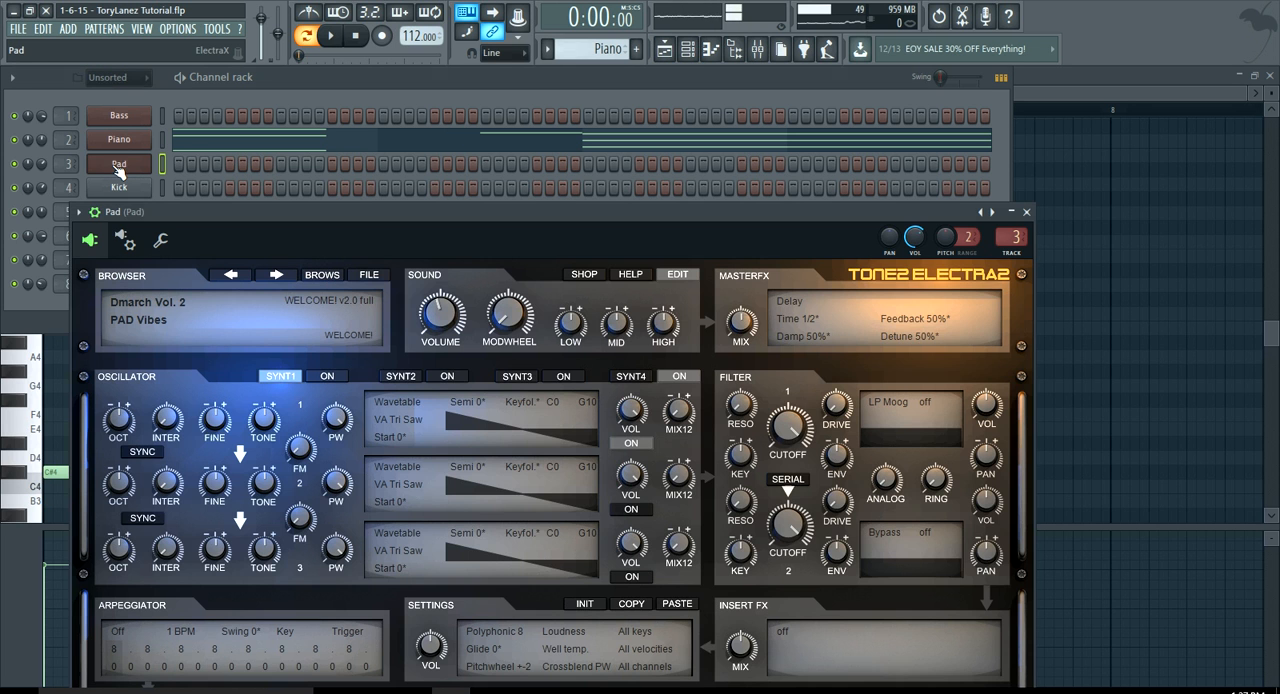
{"action": "left_click_drag", "start_coordinate": [178, 210], "coordinate": [158, 96]}
{"action": "left_click", "coordinate": [296, 160]}
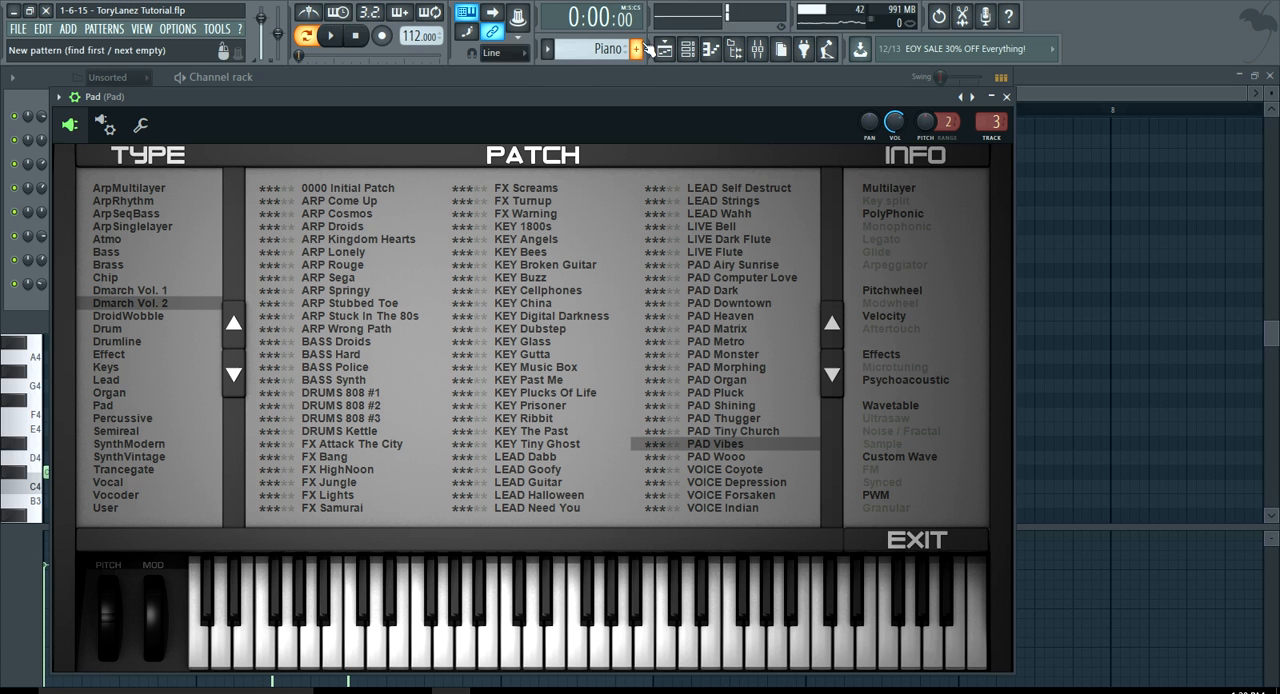
Switch to the Pad pattern, open its notes in the piano roll, and audition the pattern
{"action": "left_click", "coordinate": [689, 50]}
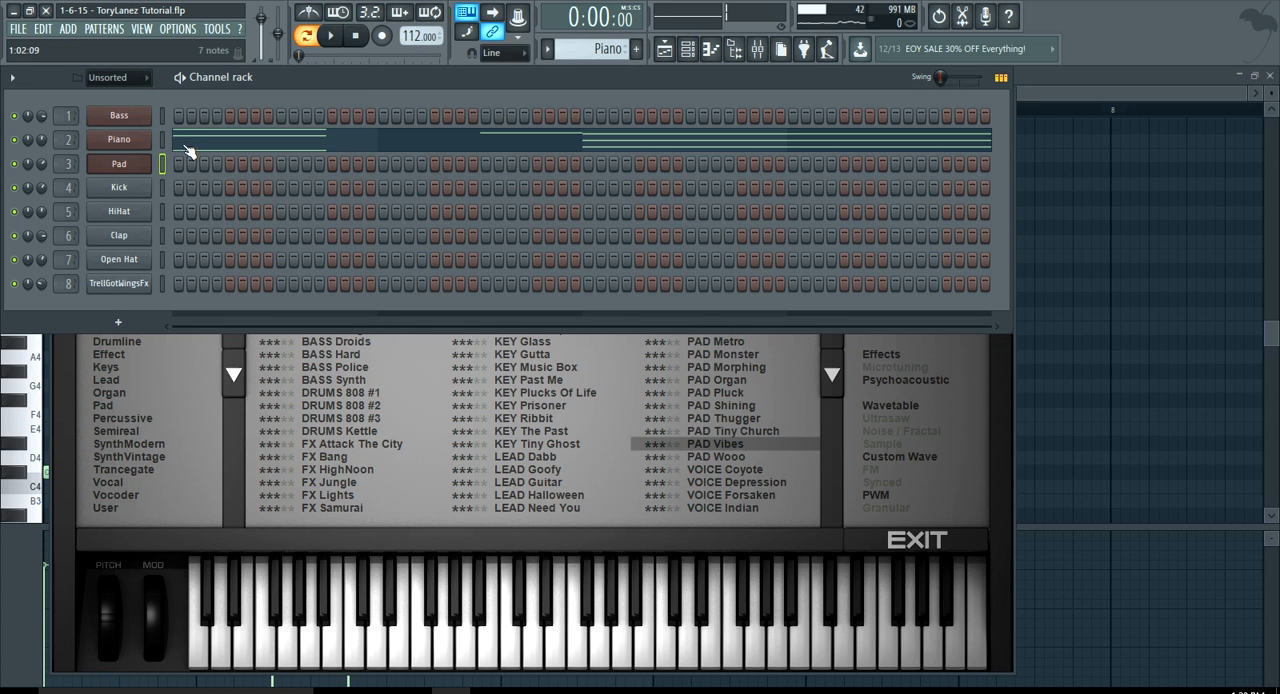
{"action": "left_click", "coordinate": [105, 30]}
{"action": "left_click", "coordinate": [109, 78]}
{"action": "left_click", "coordinate": [240, 175]}
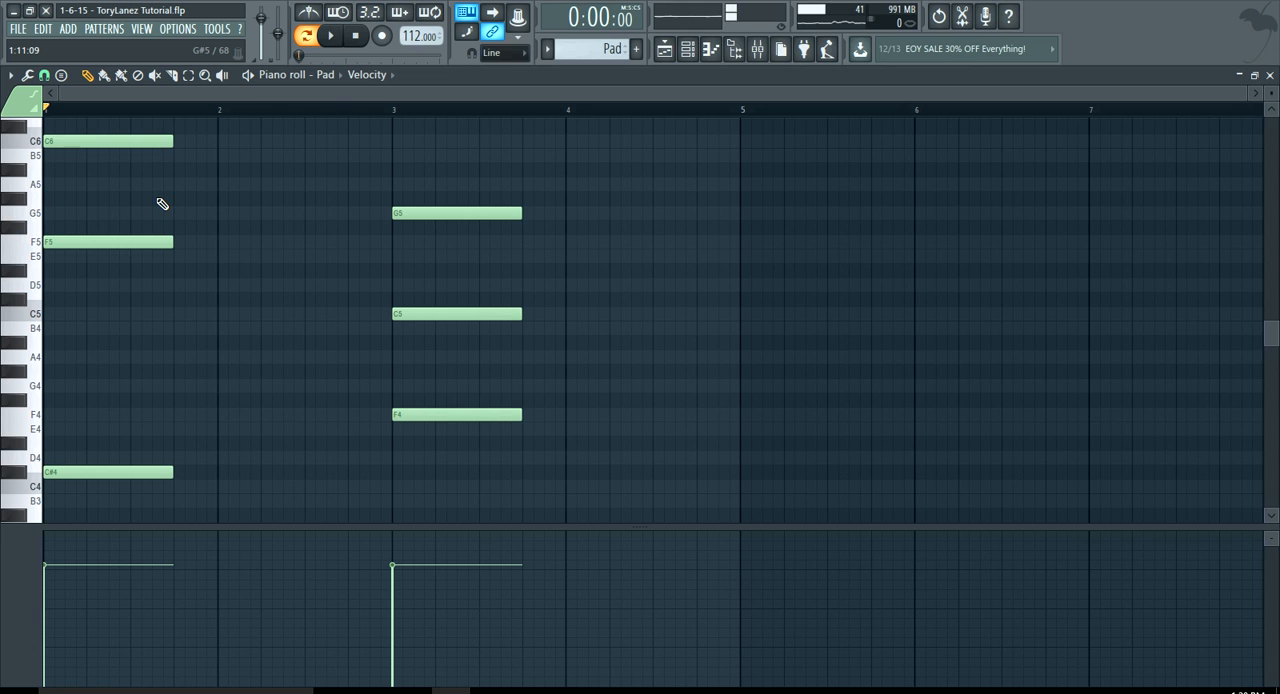
{"action": "left_click", "coordinate": [333, 37]}
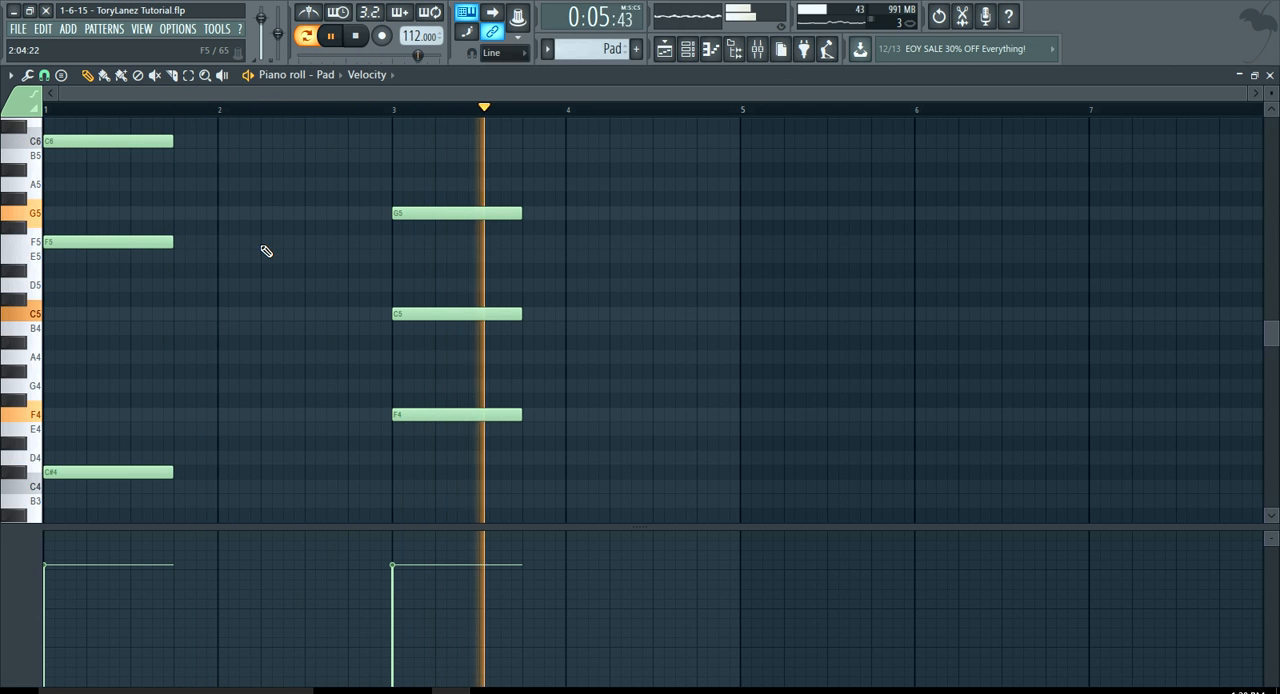
{"action": "key", "text": "space"}
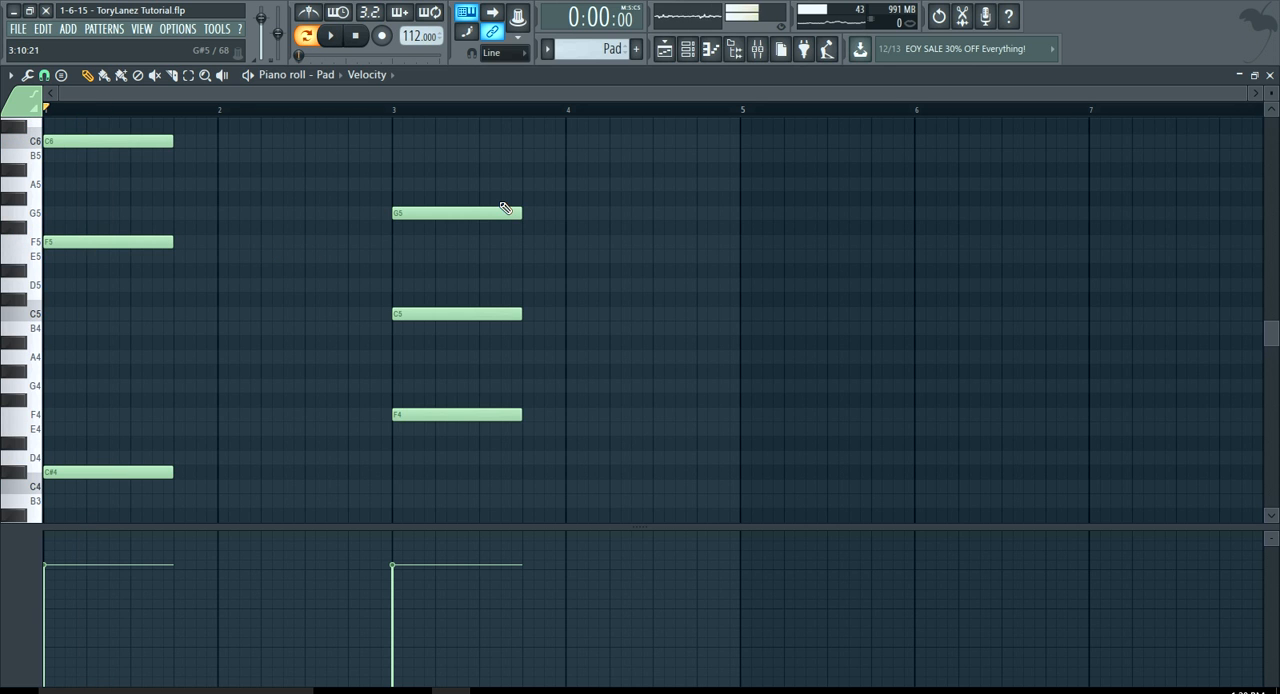
Audition the Pad pattern with its mixer effects bypassed, and open the Pad track's Fruity parametric EQ 2
{"action": "left_click", "coordinate": [758, 56]}
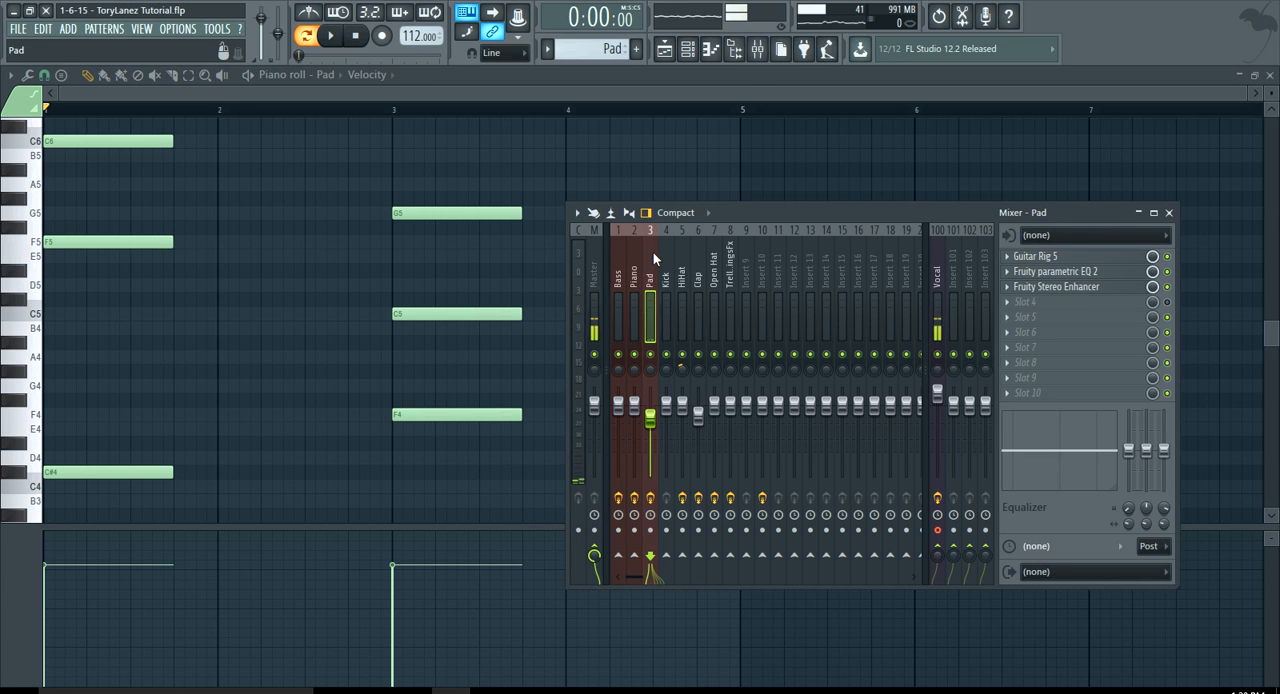
{"action": "left_click_drag", "start_coordinate": [742, 217], "coordinate": [598, 161]}
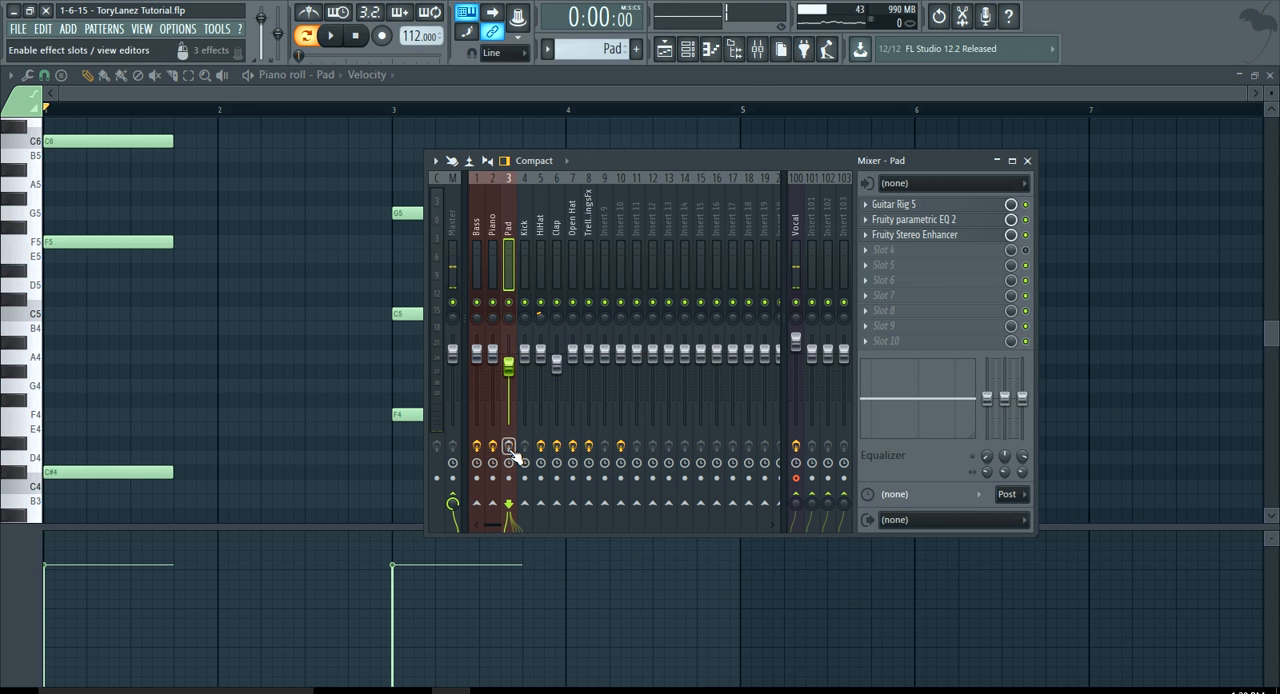
{"action": "key", "text": "space"}
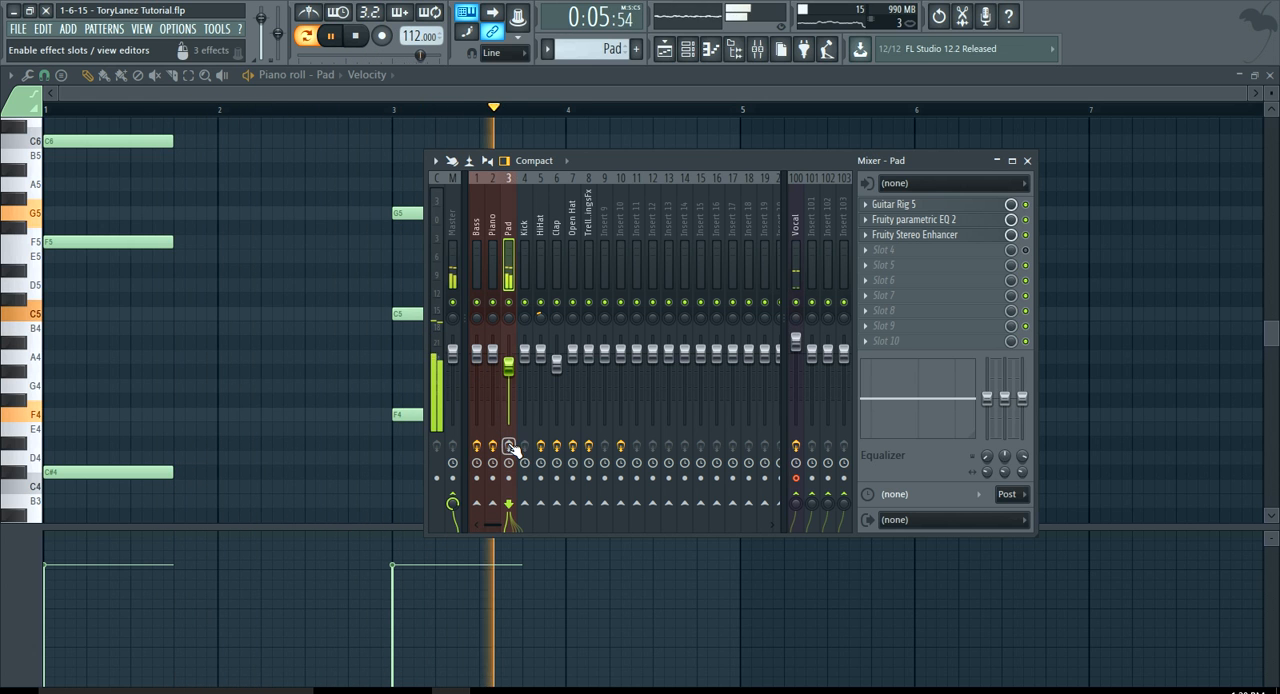
{"action": "key", "text": "space"}
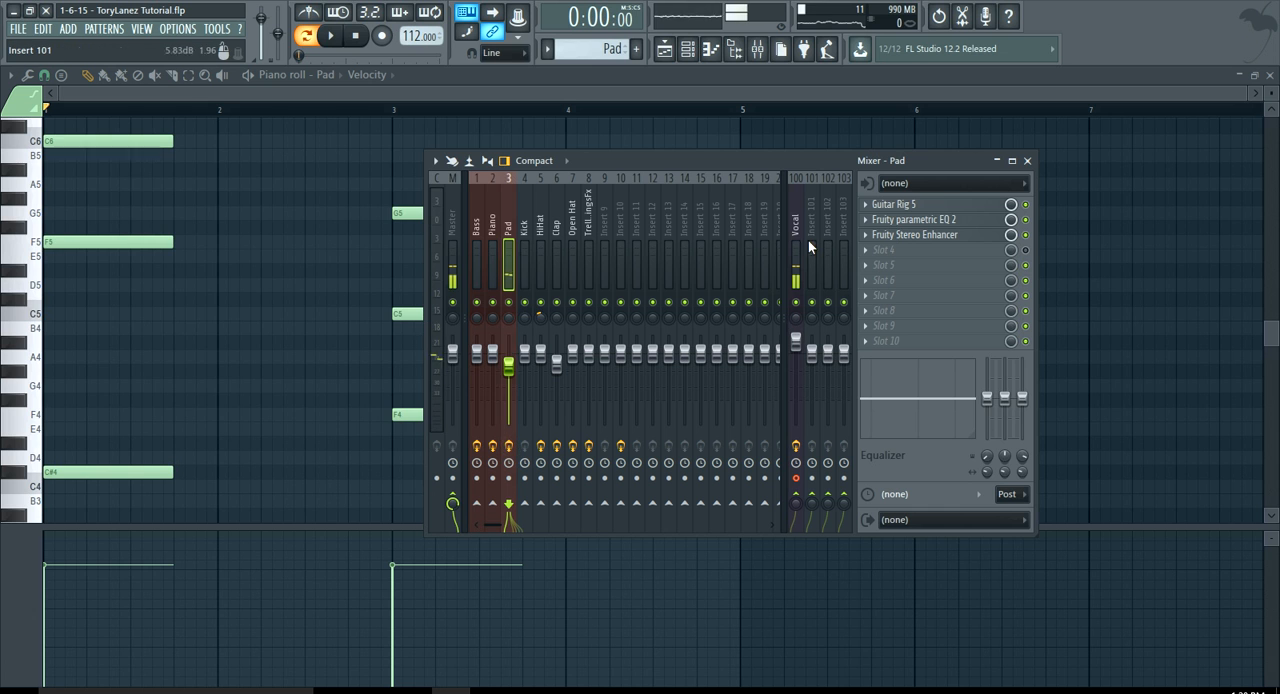
{"action": "left_click", "coordinate": [951, 221]}
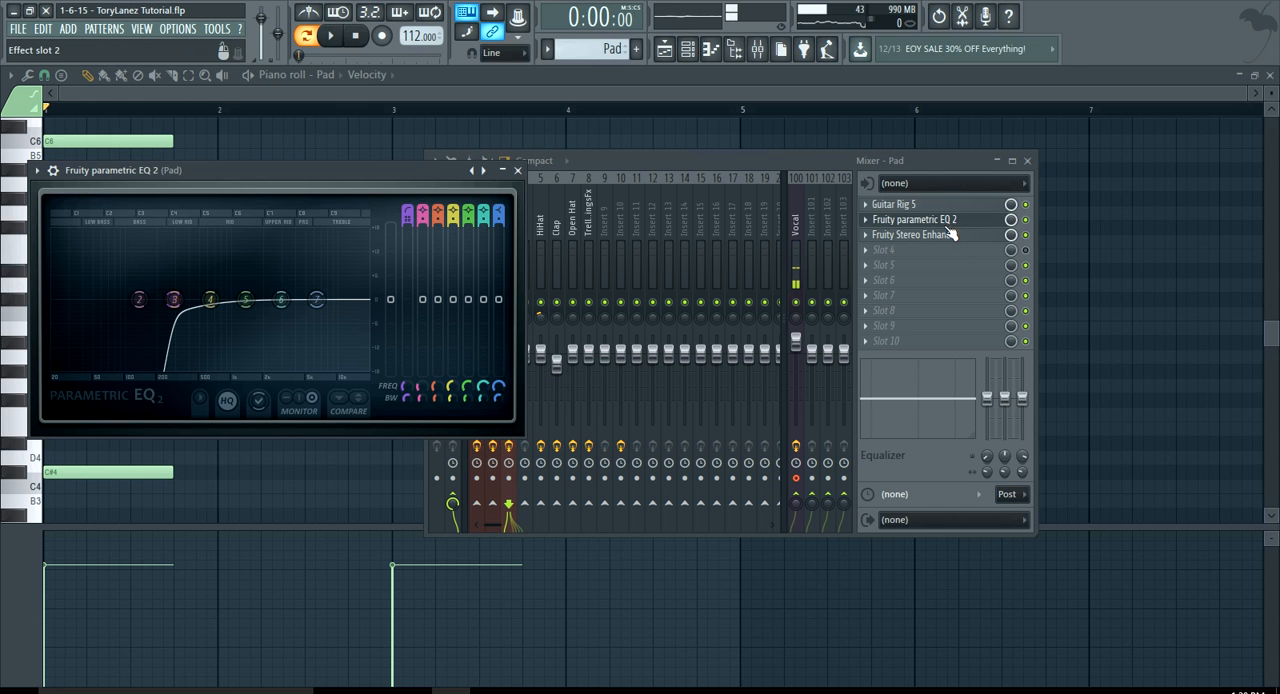
Open the Pad track's Fruity Stereo Enhancer to examine its settings, and close the mixer and effect windows
{"action": "left_click", "coordinate": [950, 236]}
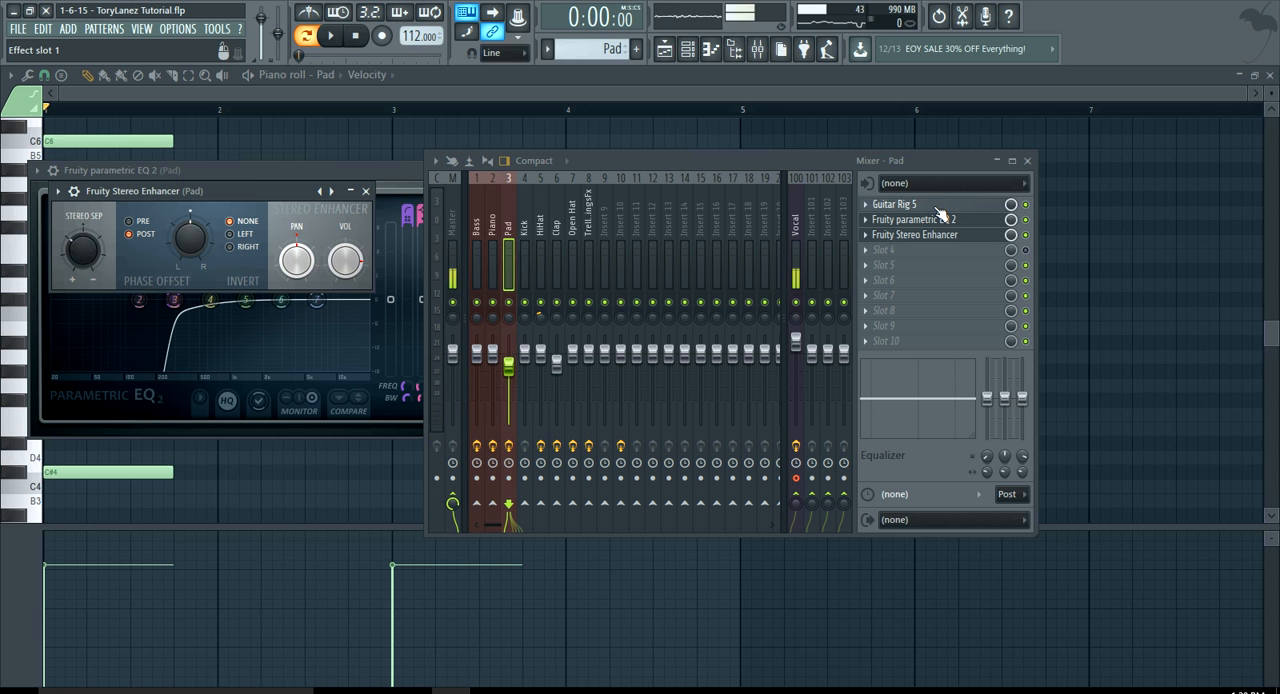
{"action": "left_click_drag", "start_coordinate": [814, 161], "coordinate": [808, 154]}
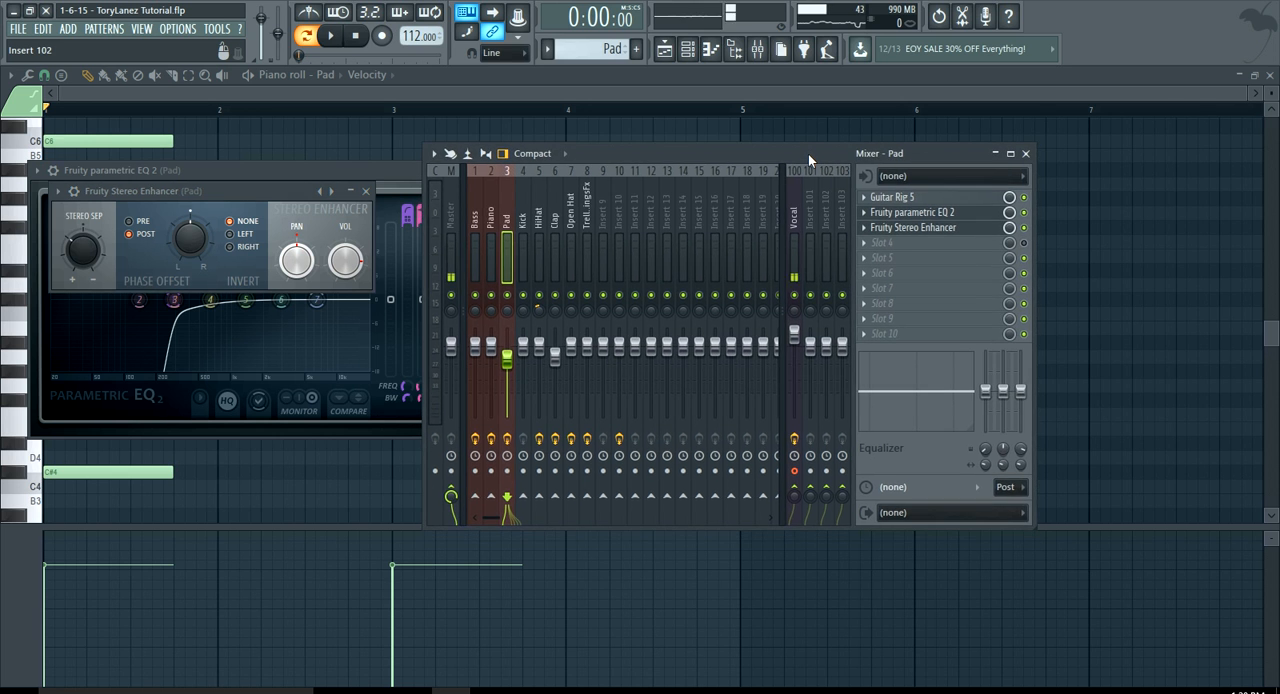
{"action": "left_click", "coordinate": [687, 92]}
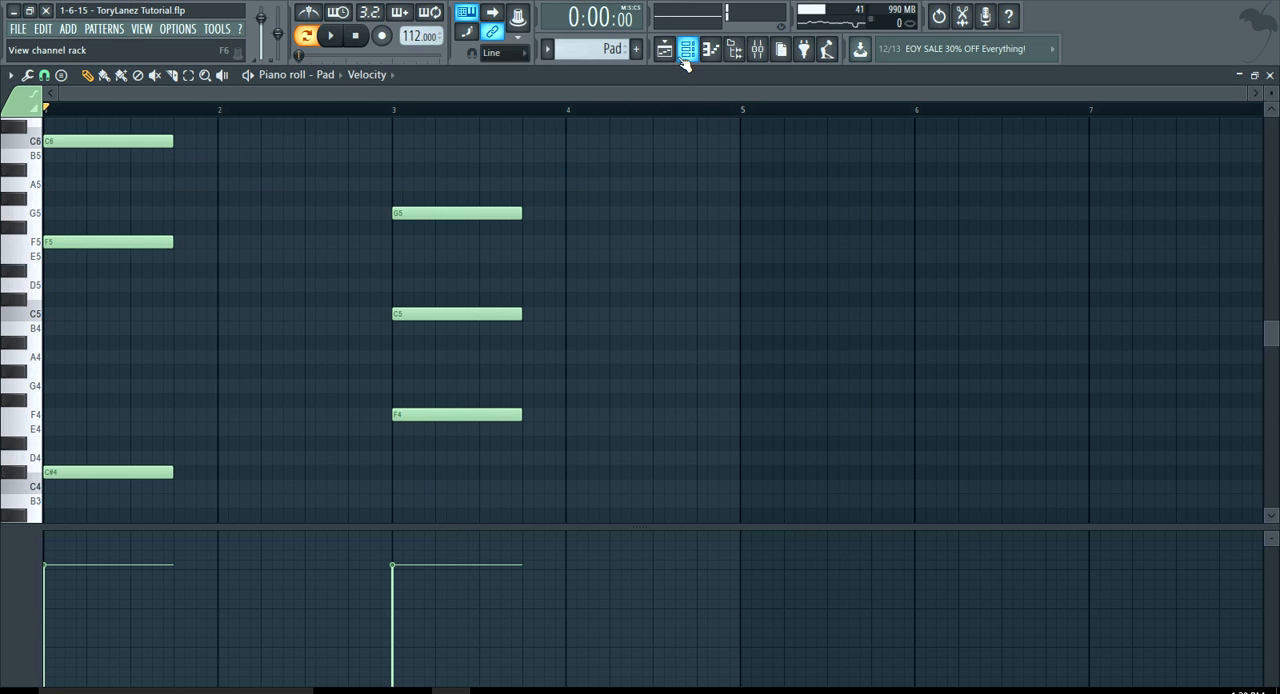
Audition the Pad pattern with its mixer effects active, checking the Pad track's level in the mixer
{"action": "left_click", "coordinate": [333, 37]}
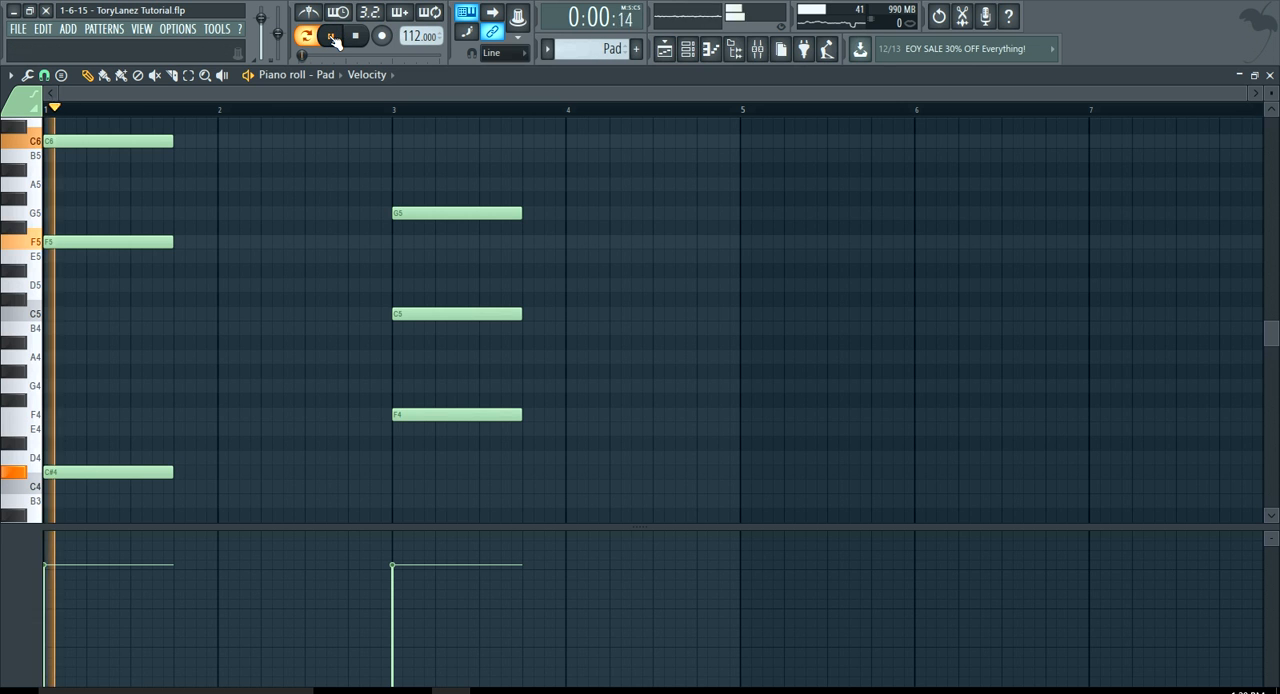
{"action": "left_click", "coordinate": [757, 49]}
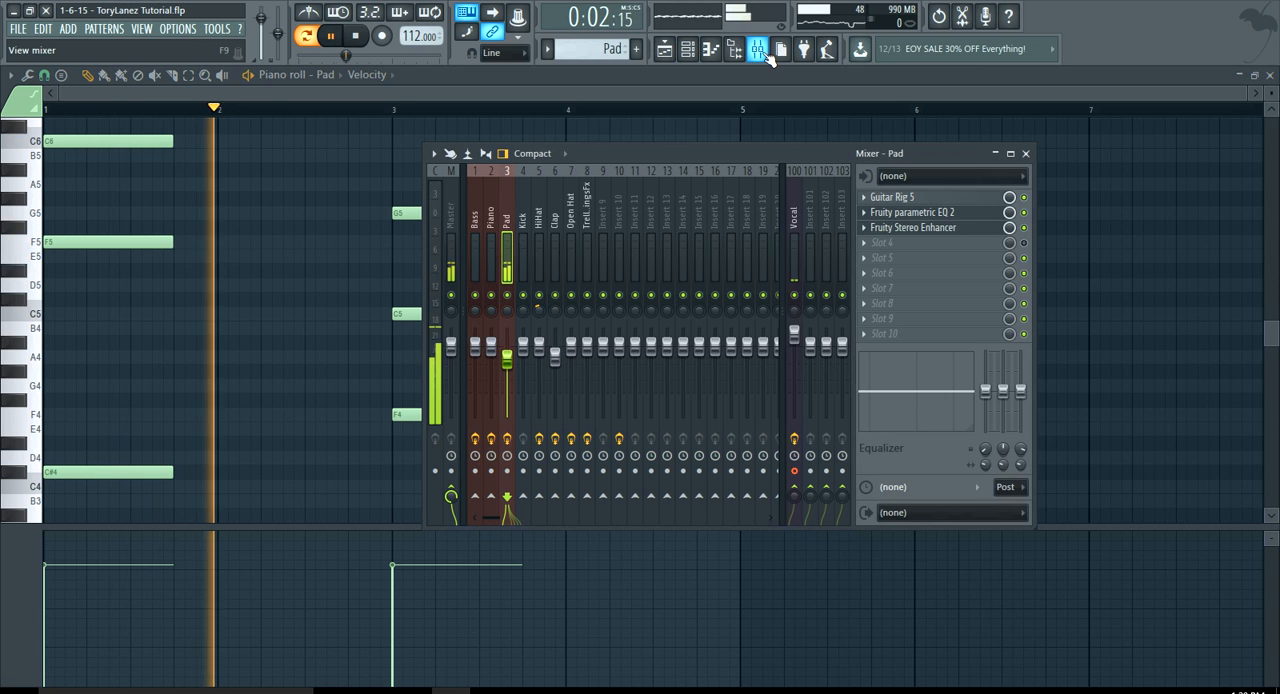
{"action": "left_click", "coordinate": [757, 49]}
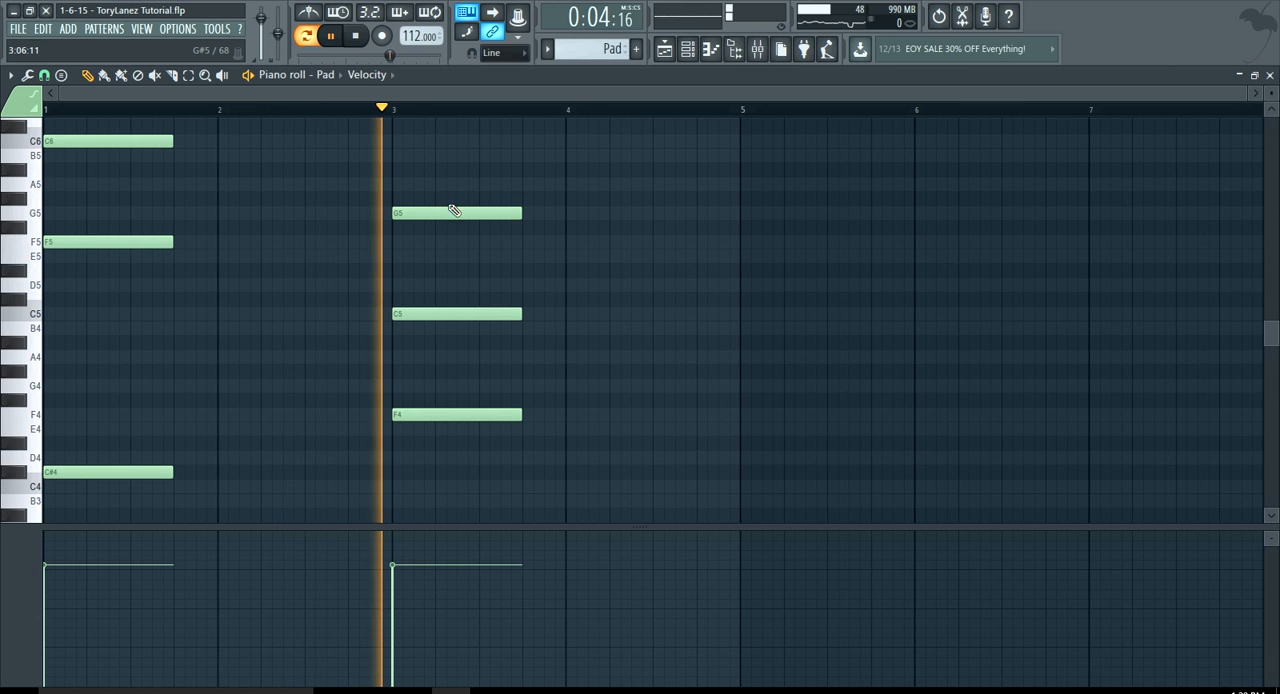
{"action": "key", "text": "space"}
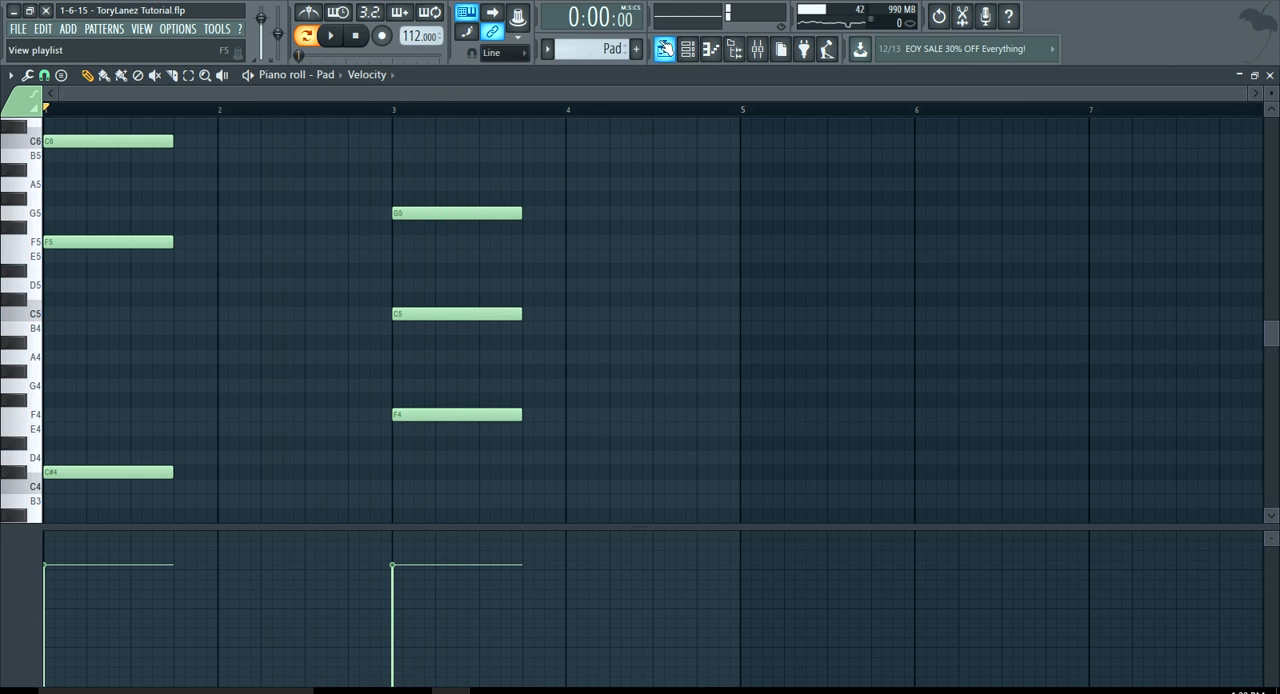
Switch to the Kick pattern, audition it, and examine the Kick channel's sample settings
{"action": "key", "text": "F6"}
{"action": "left_click", "coordinate": [108, 32]}
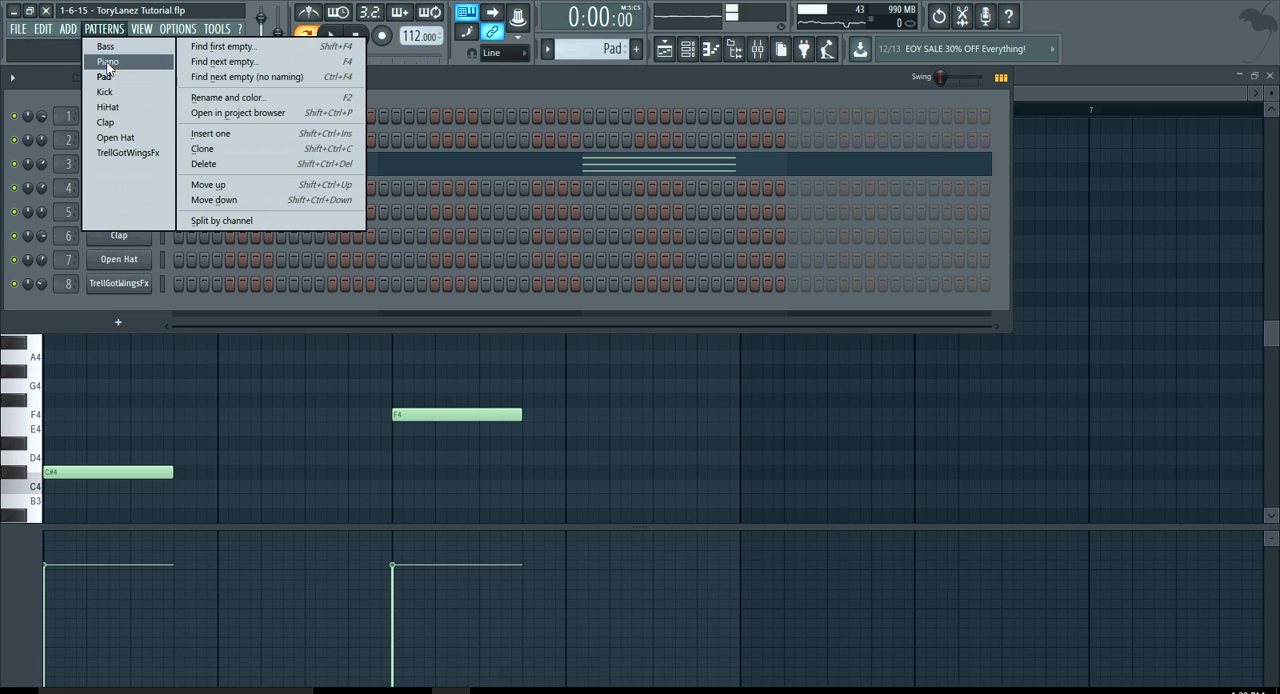
{"action": "left_click", "coordinate": [106, 91]}
{"action": "key", "text": "space"}
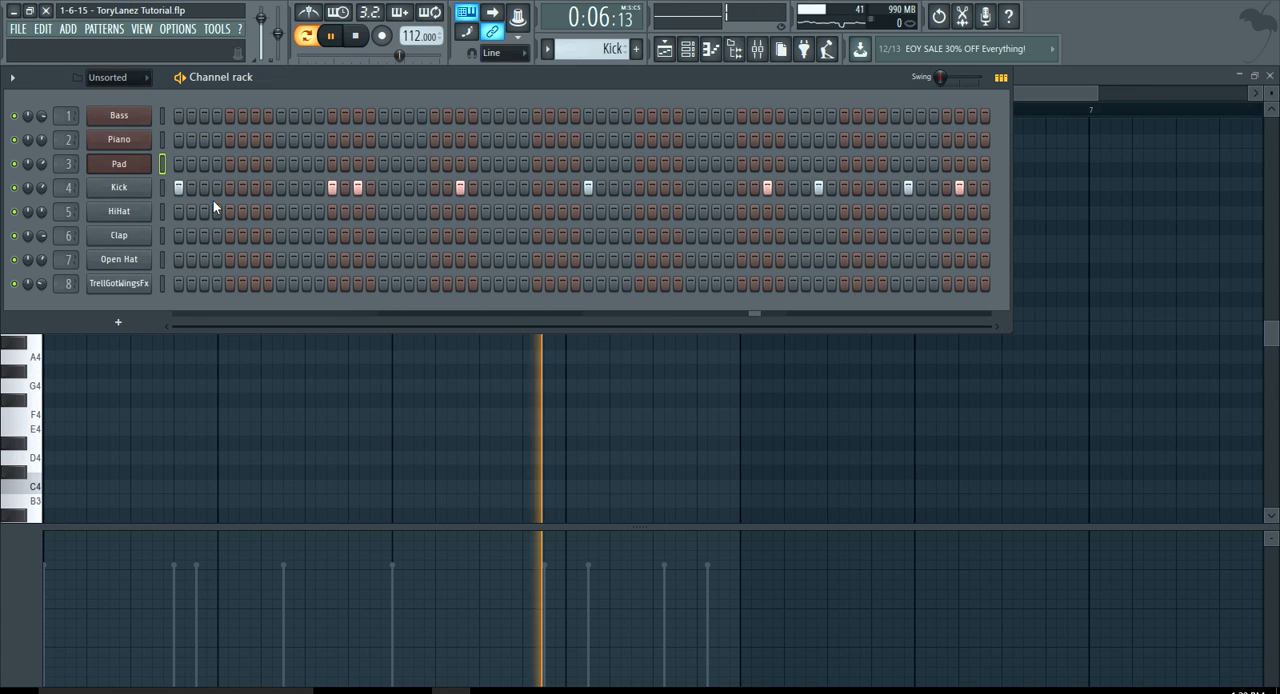
{"action": "key", "text": "space"}
{"action": "left_click", "coordinate": [124, 192]}
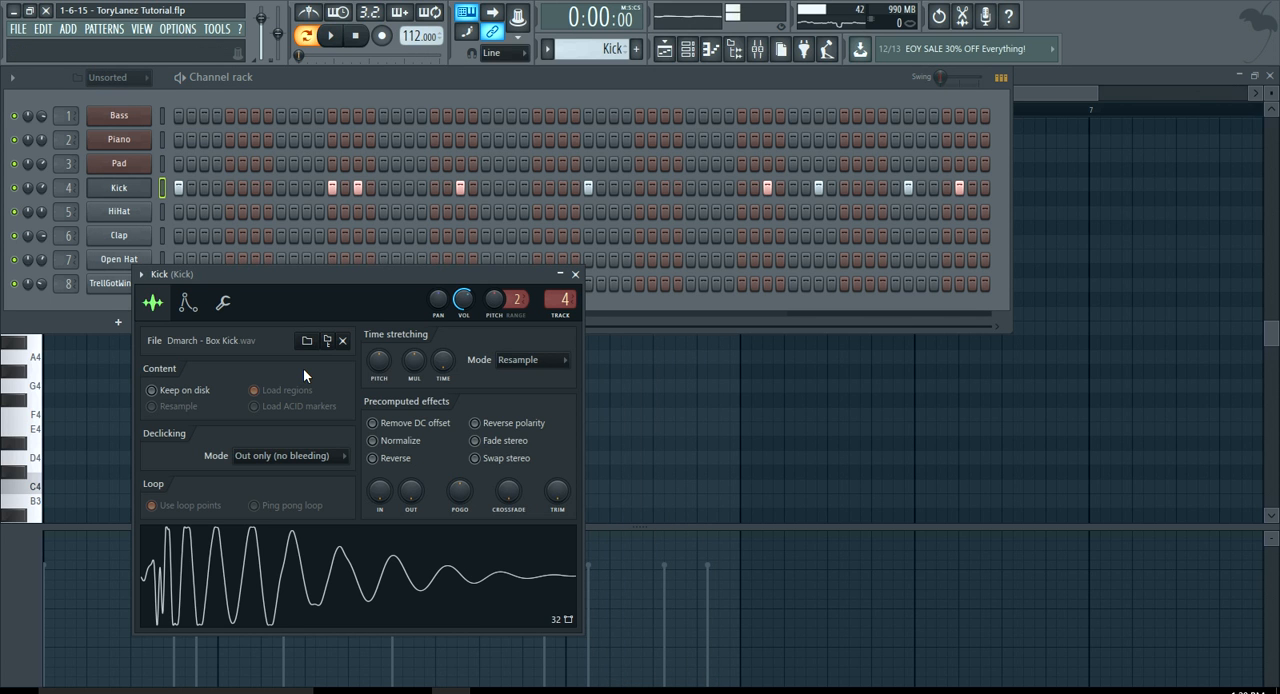
{"action": "left_click", "coordinate": [575, 274]}
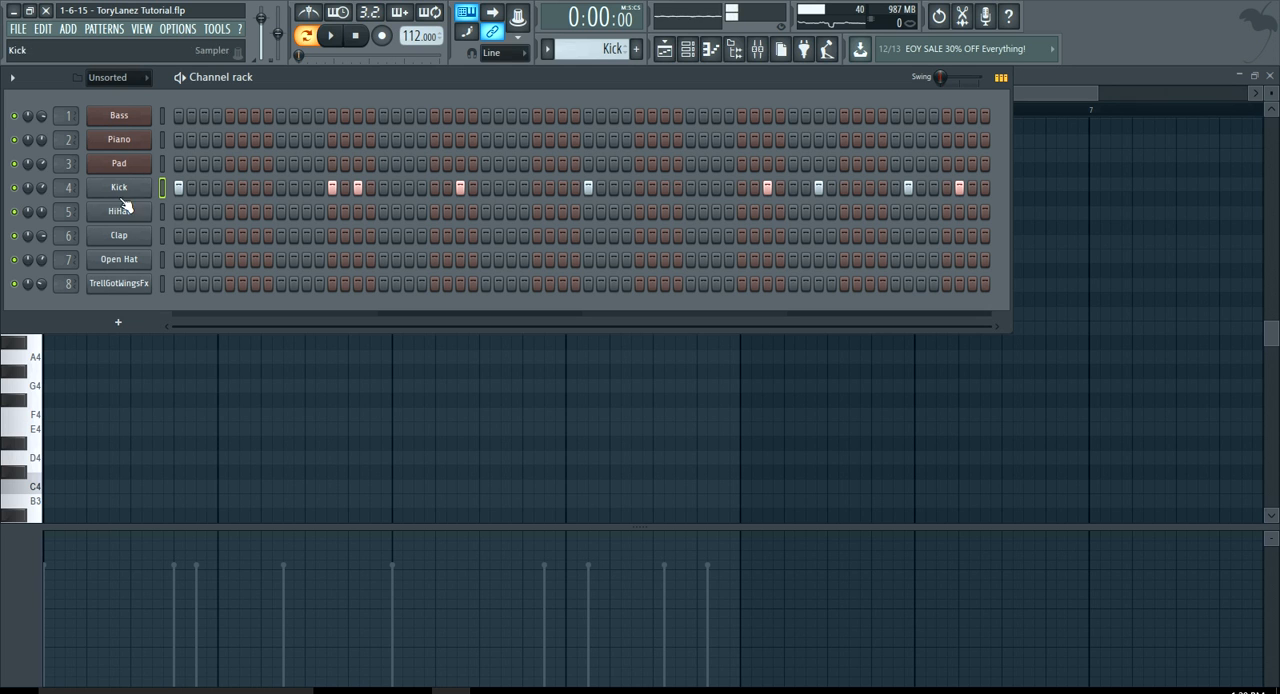
Switch to the HiHat pattern and audition its step sequence in the channel rack
{"action": "left_click", "coordinate": [104, 28]}
{"action": "left_click", "coordinate": [107, 106]}
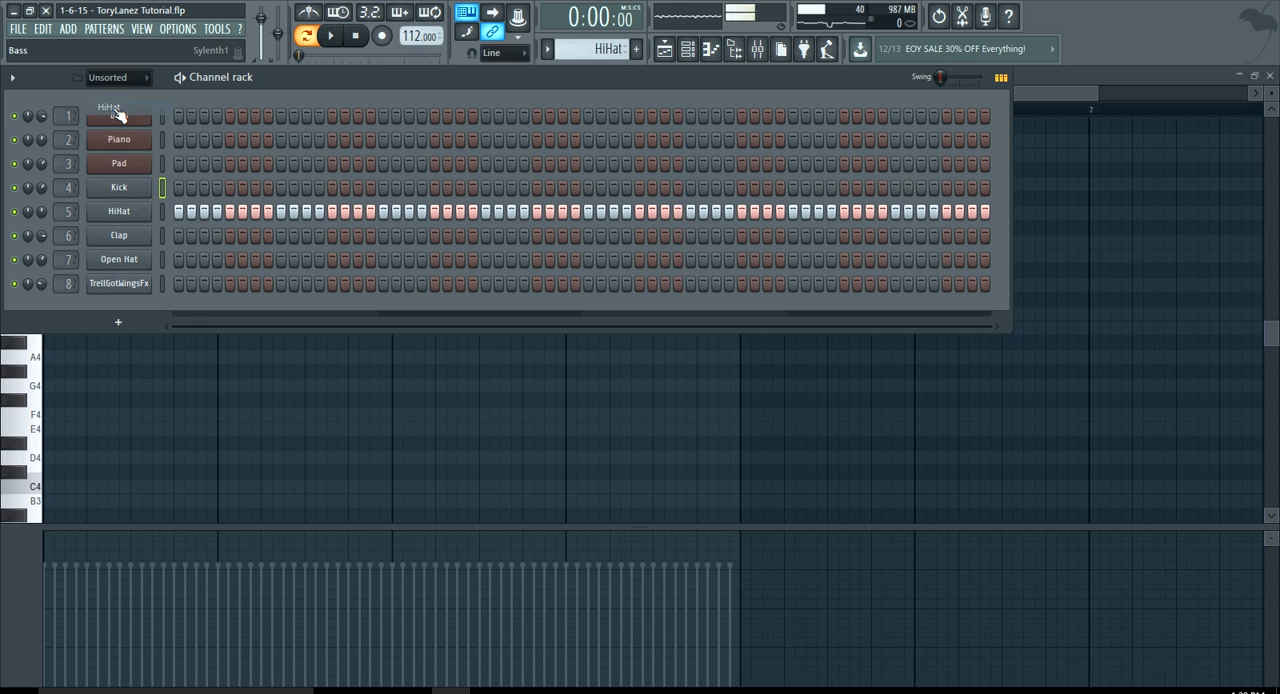
{"action": "left_click", "coordinate": [331, 35]}
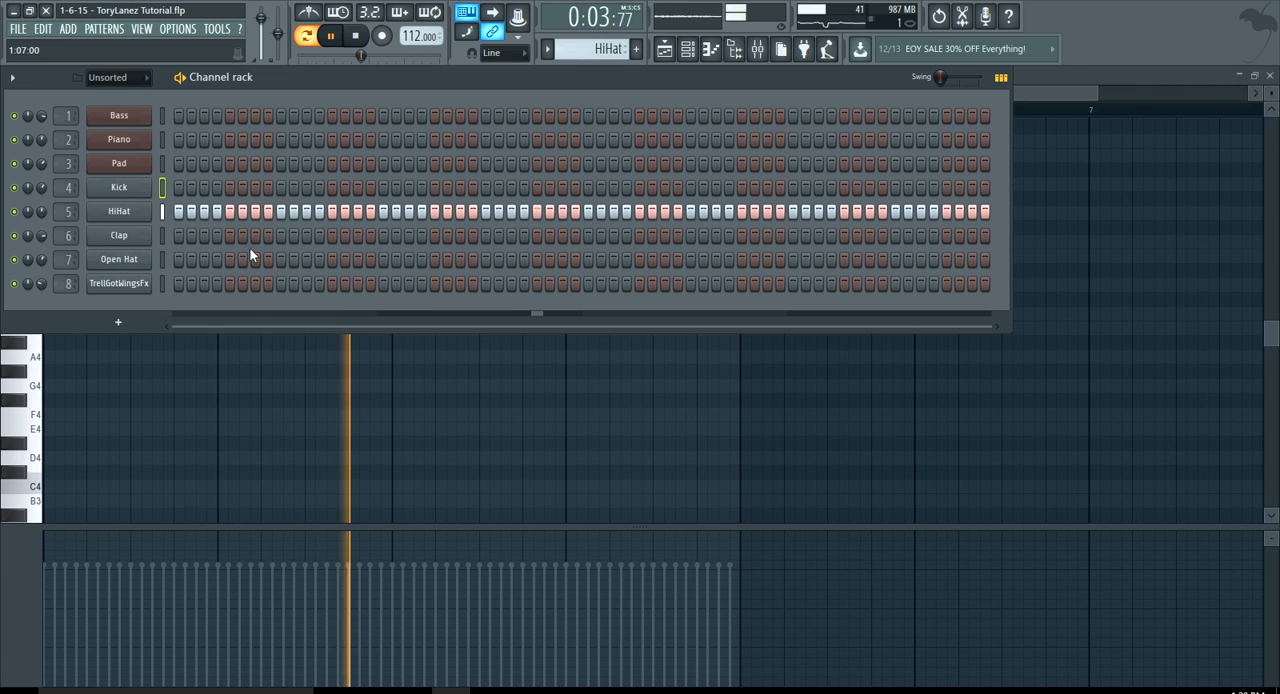
{"action": "mouse_move", "coordinate": [178, 235]}
{"action": "left_mouse_down"}
{"action": "mouse_move", "coordinate": [296, 236]}
{"action": "mouse_move", "coordinate": [170, 233]}
{"action": "left_mouse_up"}
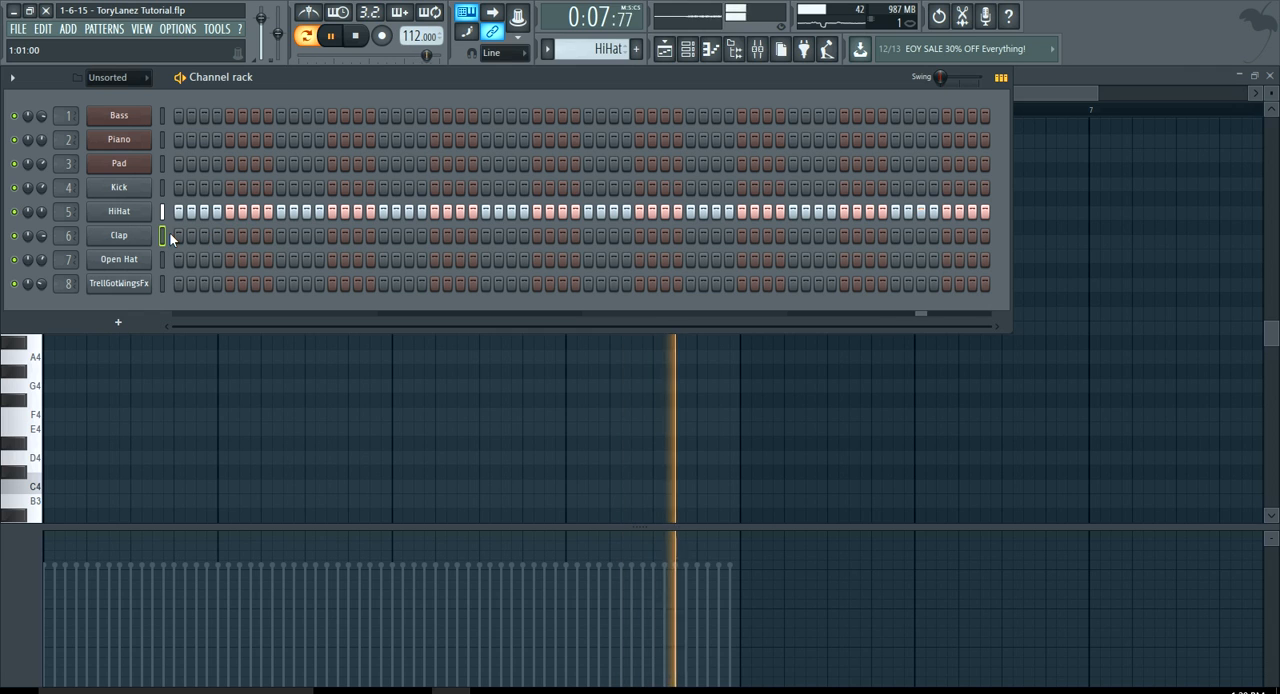
{"action": "key", "text": "space"}
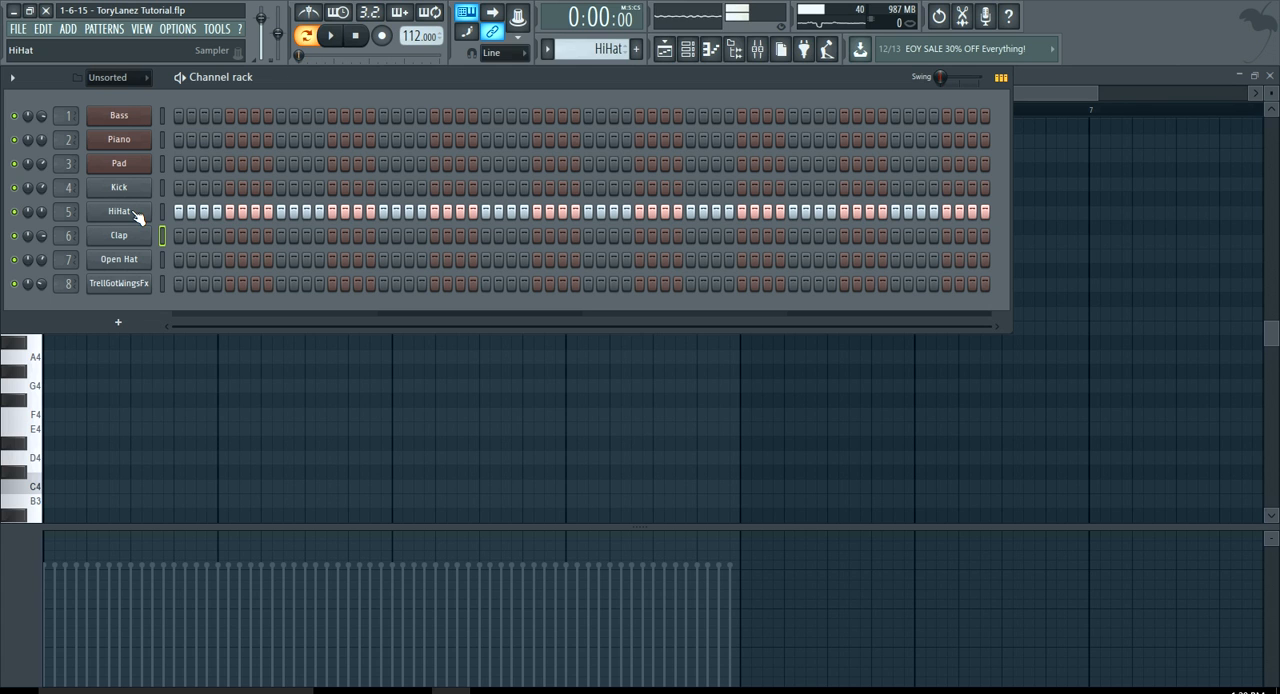
Switch to the Clap pattern and audition its step sequence
{"action": "left_click", "coordinate": [104, 29]}
{"action": "left_click", "coordinate": [112, 136]}
{"action": "key", "text": "space"}
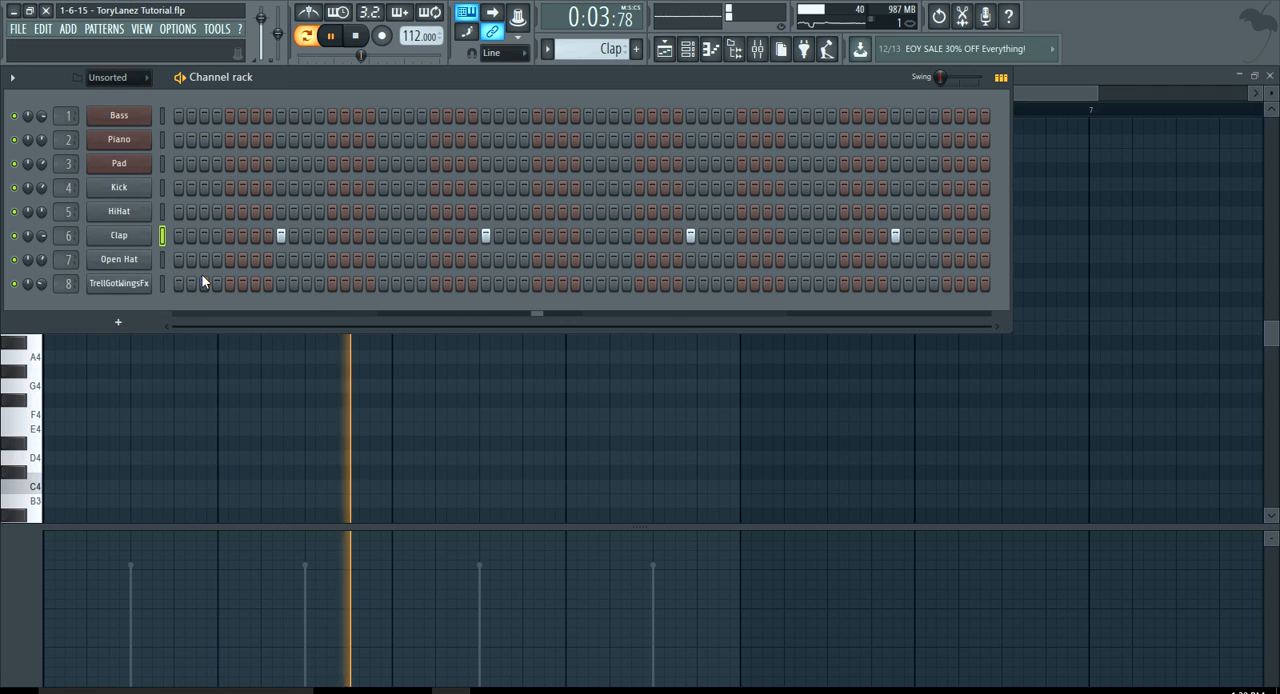
{"action": "key", "text": "space"}
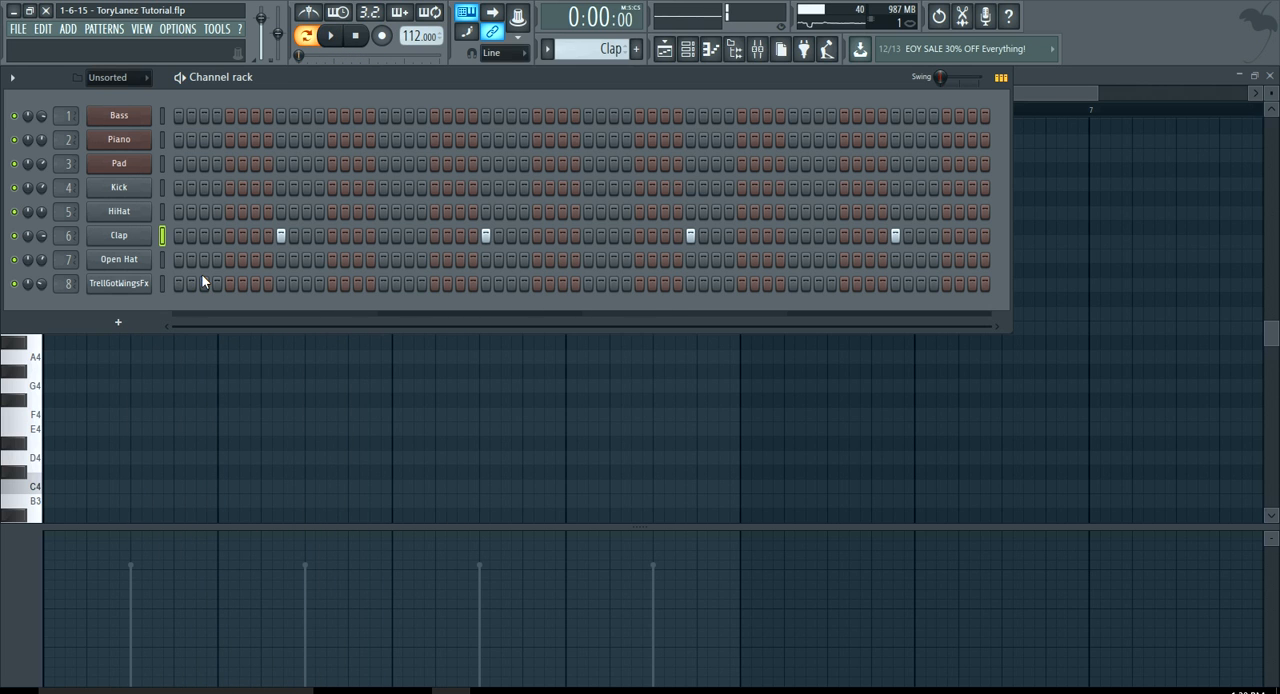
Examine the Open Hat pattern's steps, and switch to the TrellGotWingsFx pattern to audition it
{"action": "left_click", "coordinate": [104, 28]}
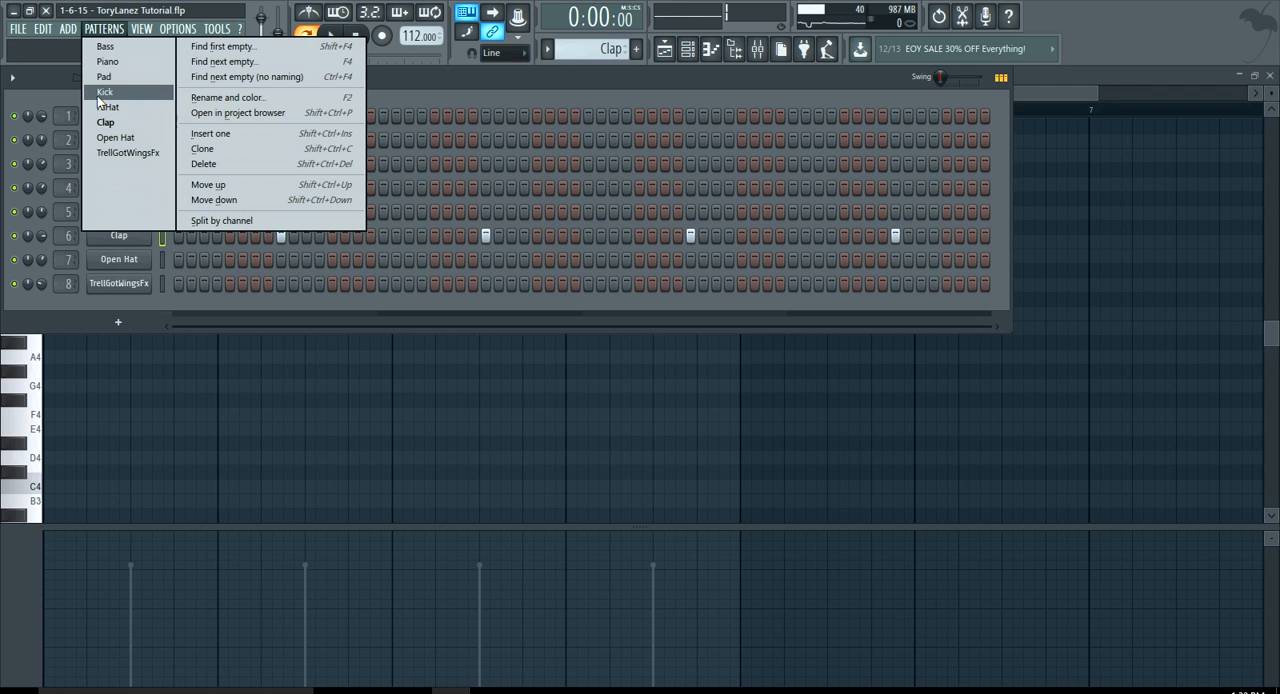
{"action": "left_click", "coordinate": [132, 140]}
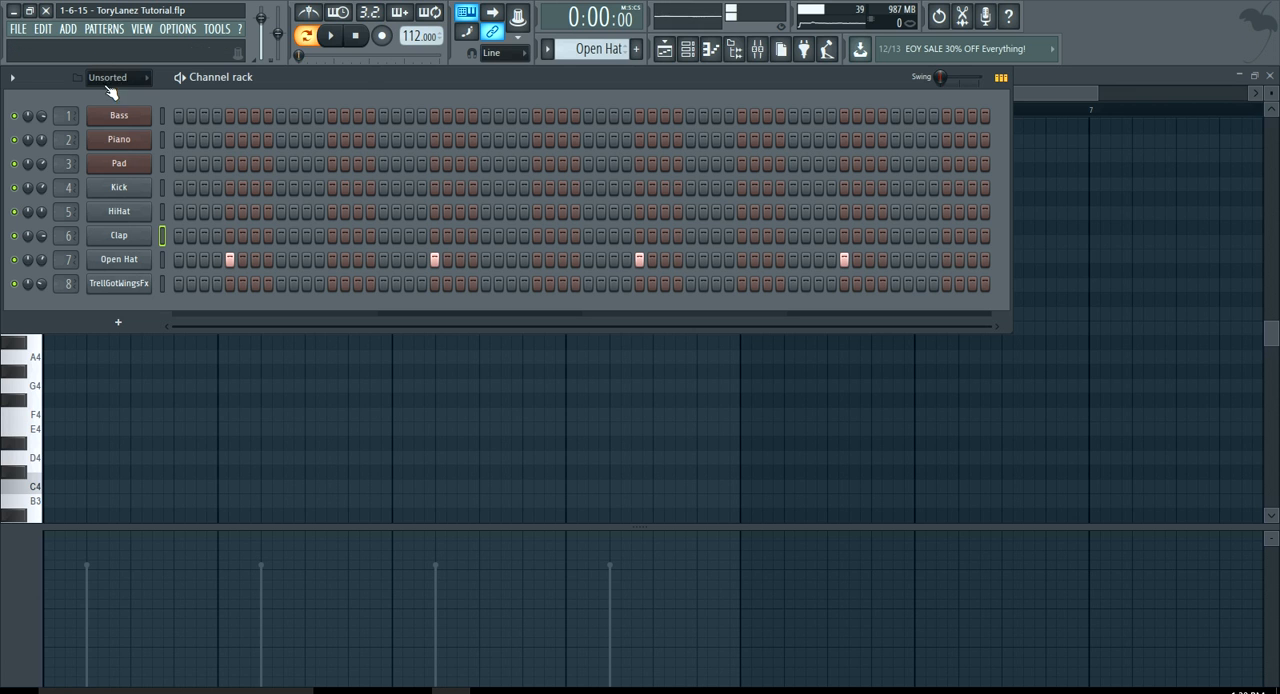
{"action": "left_click", "coordinate": [104, 28]}
{"action": "left_click", "coordinate": [108, 155]}
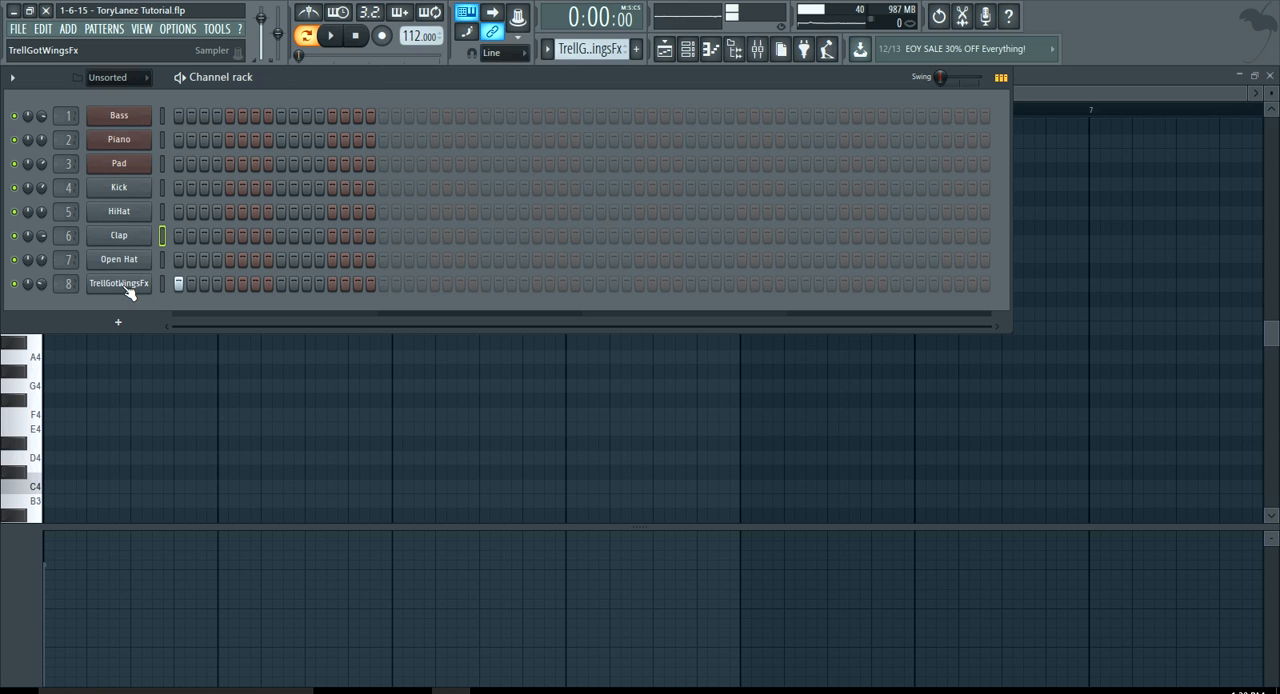
{"action": "key", "text": "space"}
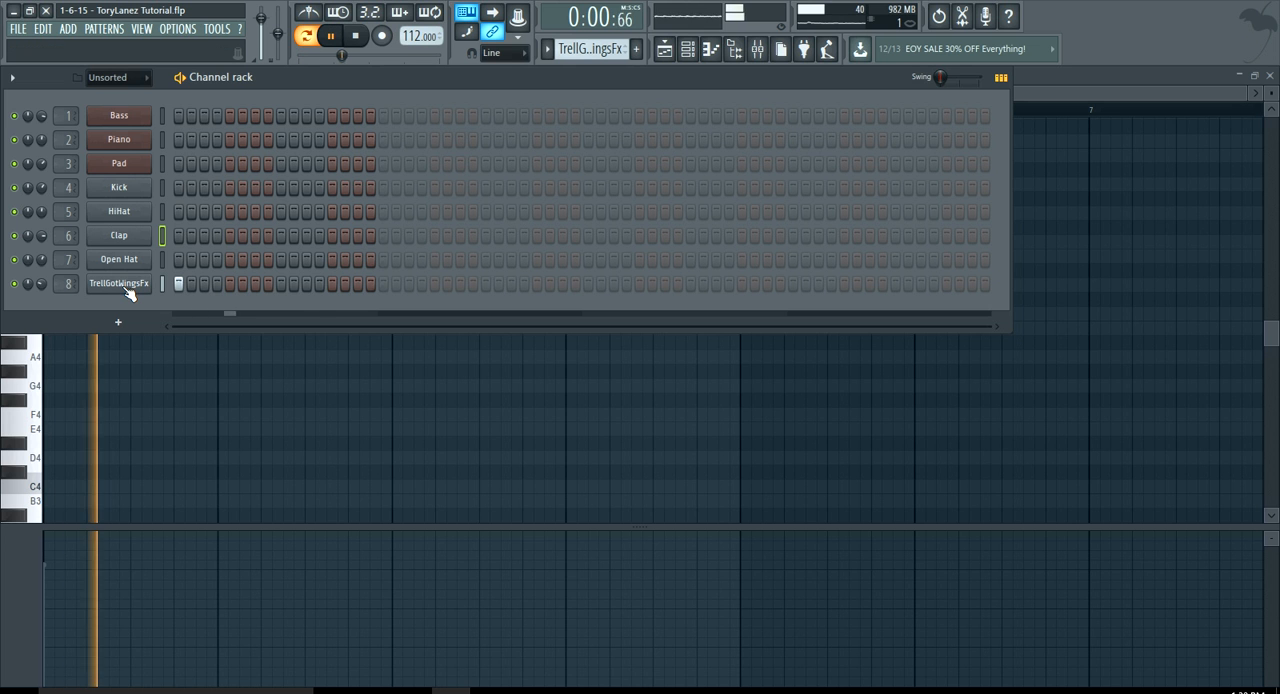
{"action": "key", "text": "space"}
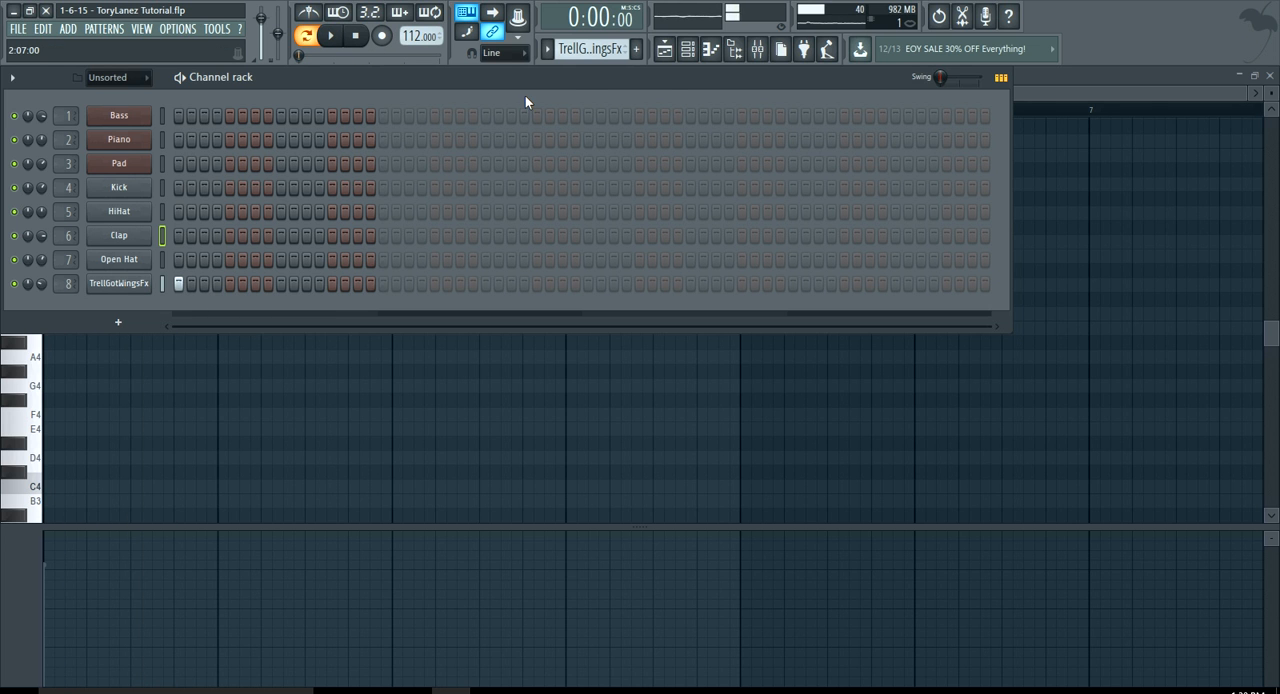
Review the playlist arrangement, and open the Bass pattern's notes in the piano roll to examine its C#4 starting note
{"action": "left_click", "coordinate": [665, 49]}
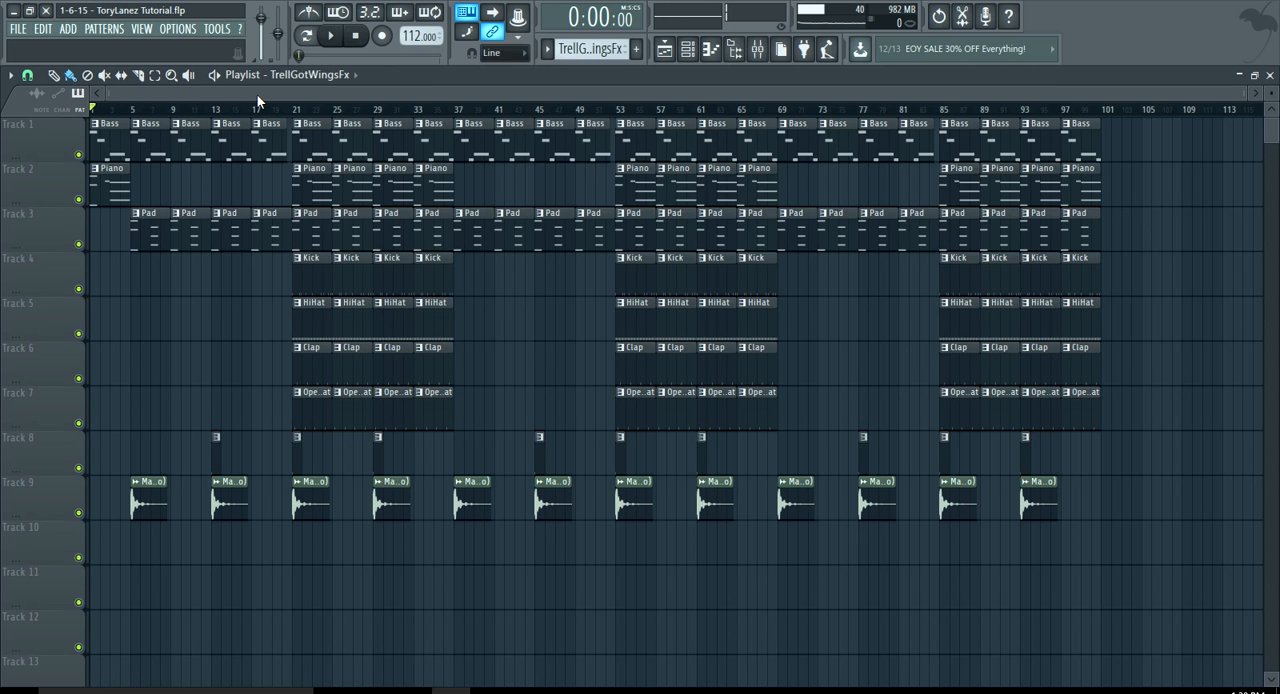
{"action": "left_click", "coordinate": [687, 48]}
{"action": "left_click", "coordinate": [98, 30]}
{"action": "left_click", "coordinate": [110, 46]}
{"action": "left_click", "coordinate": [212, 124]}
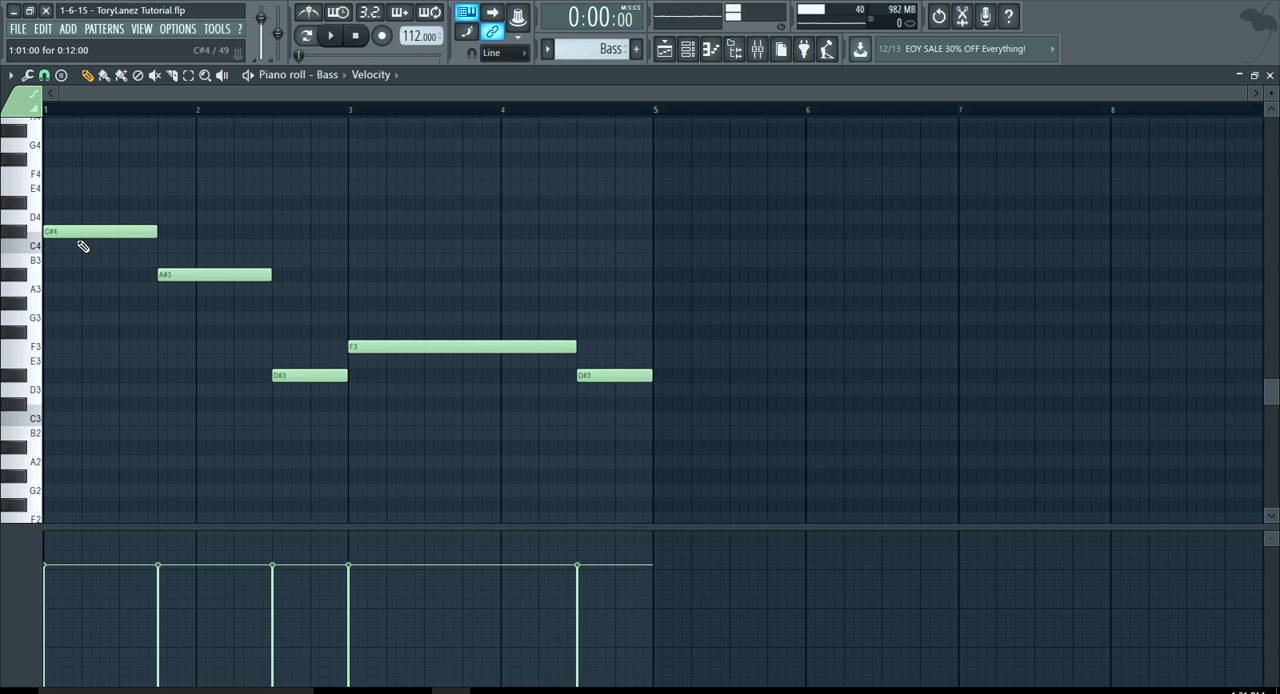
{"action": "left_click", "coordinate": [27, 238]}
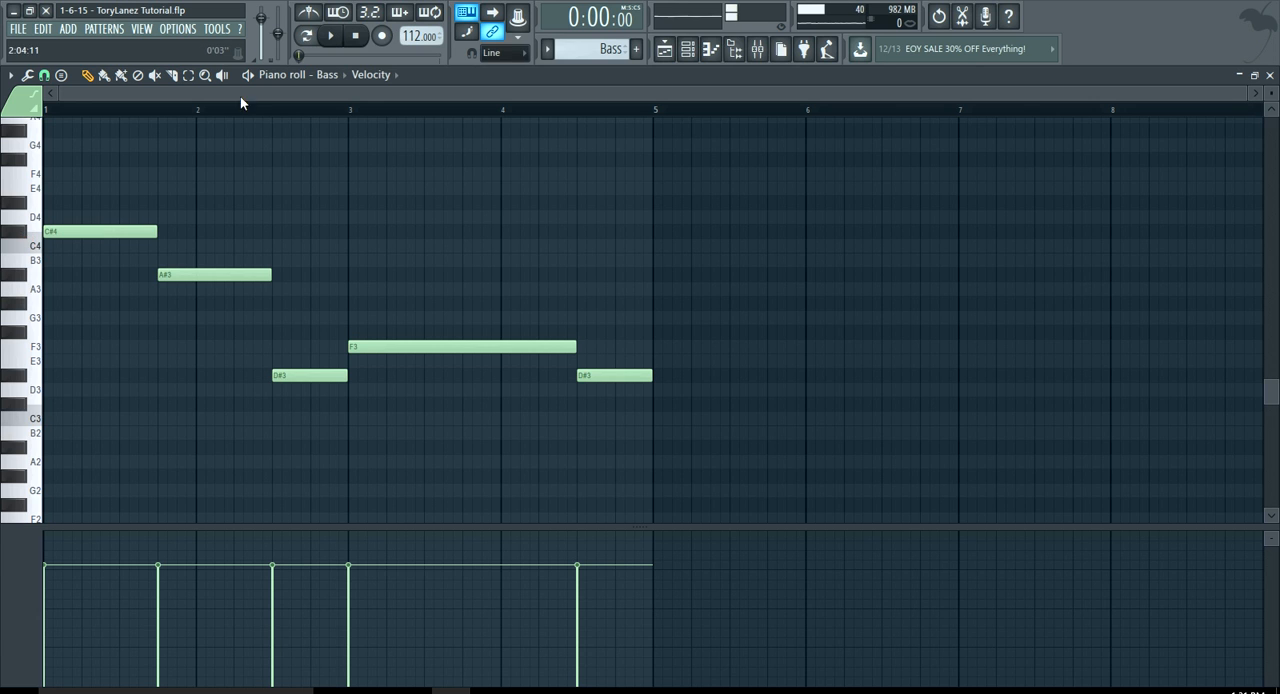
Set playback to pattern mode and audition the Bass pattern
{"action": "left_click", "coordinate": [311, 37]}
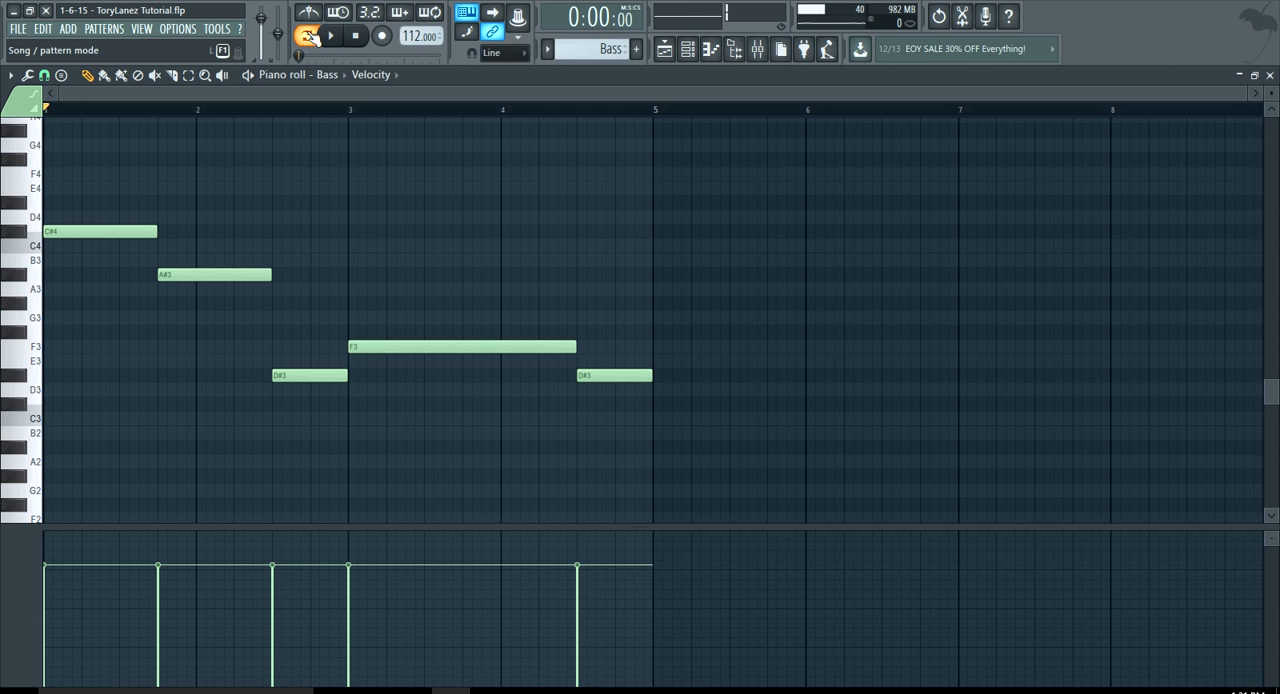
{"action": "left_click", "coordinate": [331, 36]}
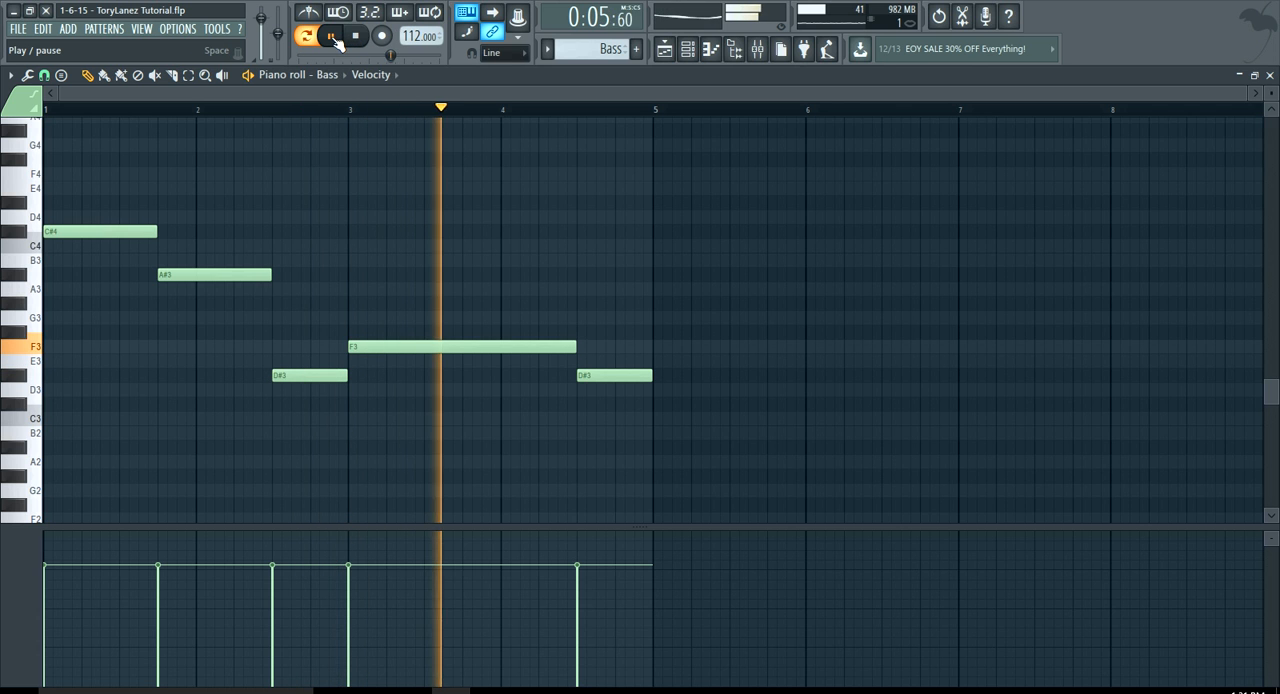
{"action": "left_click", "coordinate": [333, 37]}
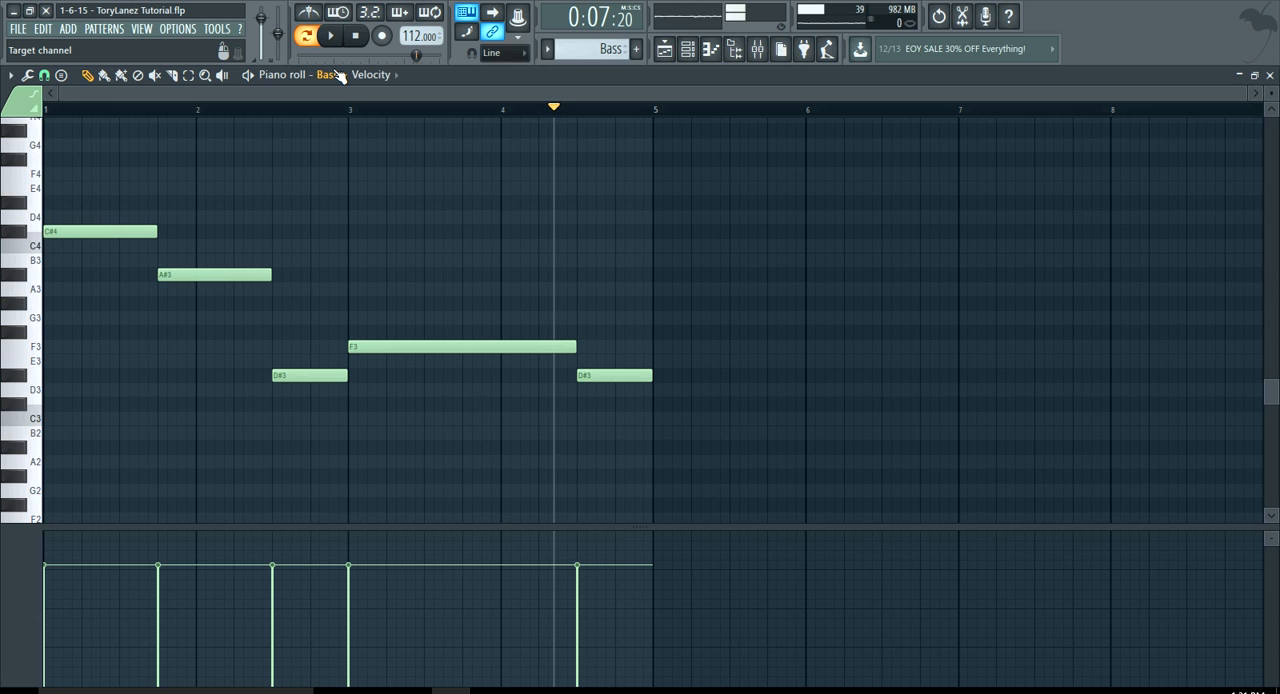
Switch to the Piano pattern, examine its ghosted chord notes above the bass range, and set the global snap to none
{"action": "left_click", "coordinate": [108, 31]}
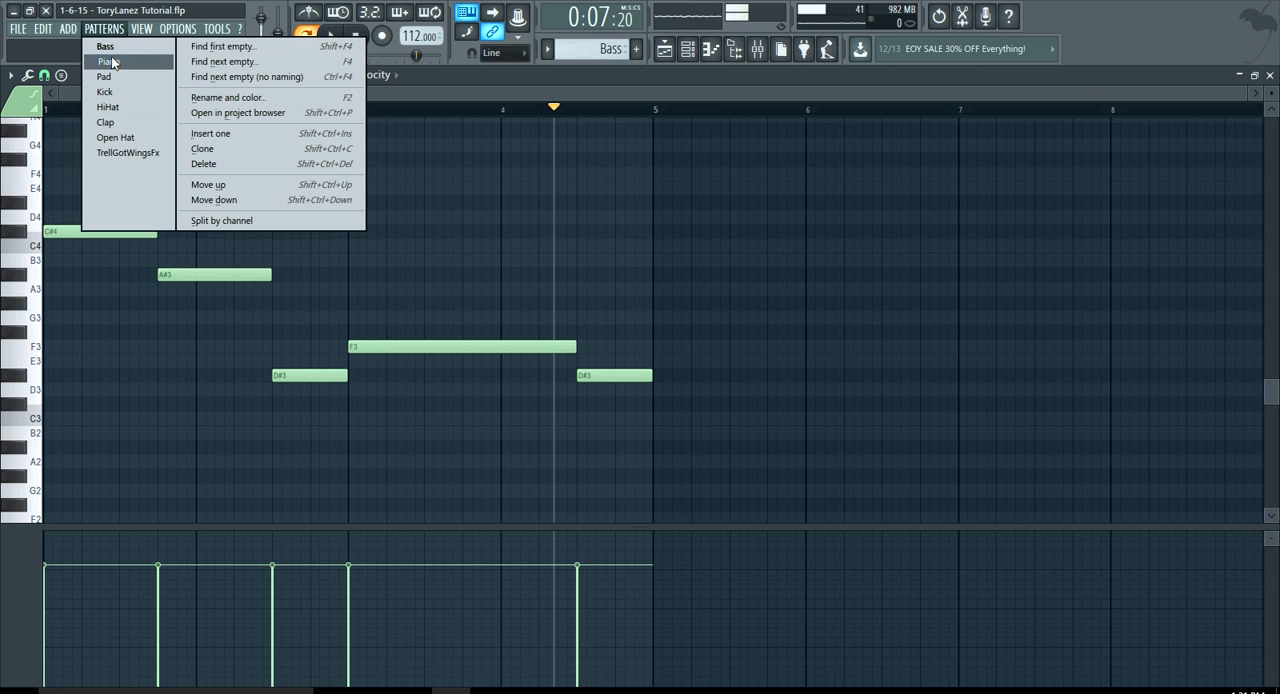
{"action": "left_click", "coordinate": [106, 63]}
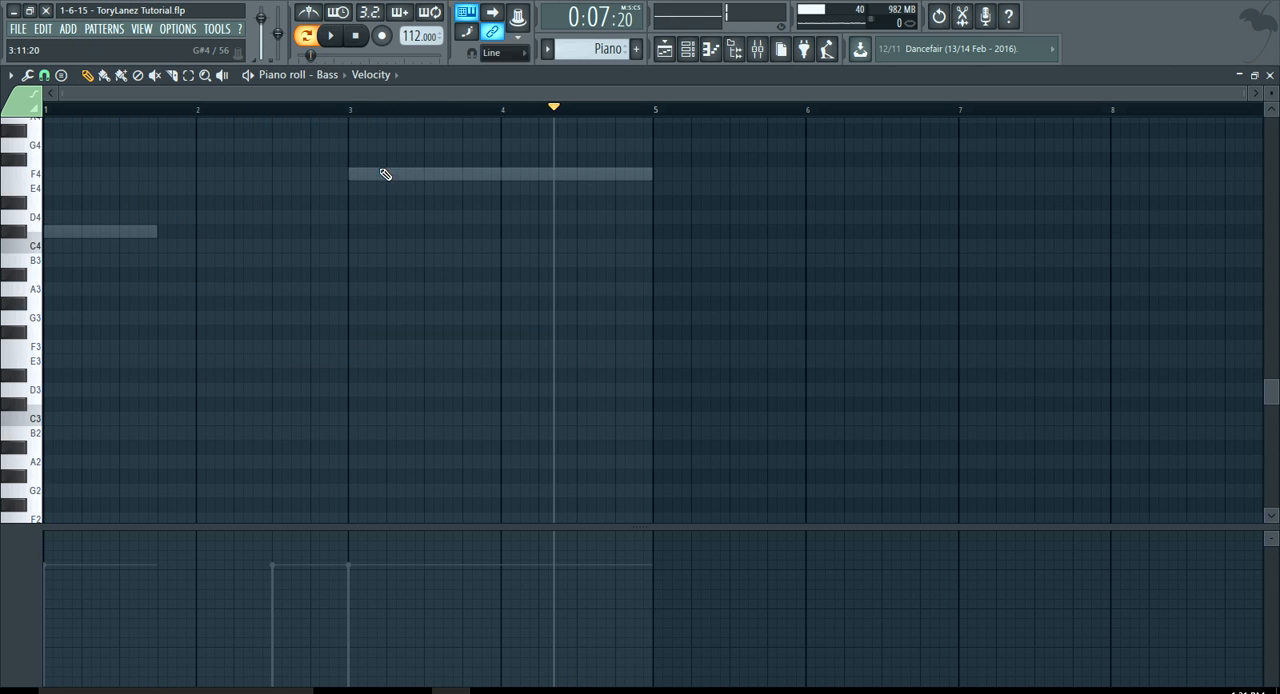
{"action": "scroll", "coordinate": [118, 267], "scroll_direction": "up", "scroll_amount": 1}
{"action": "scroll", "coordinate": [115, 268], "scroll_direction": "up", "scroll_amount": 4}
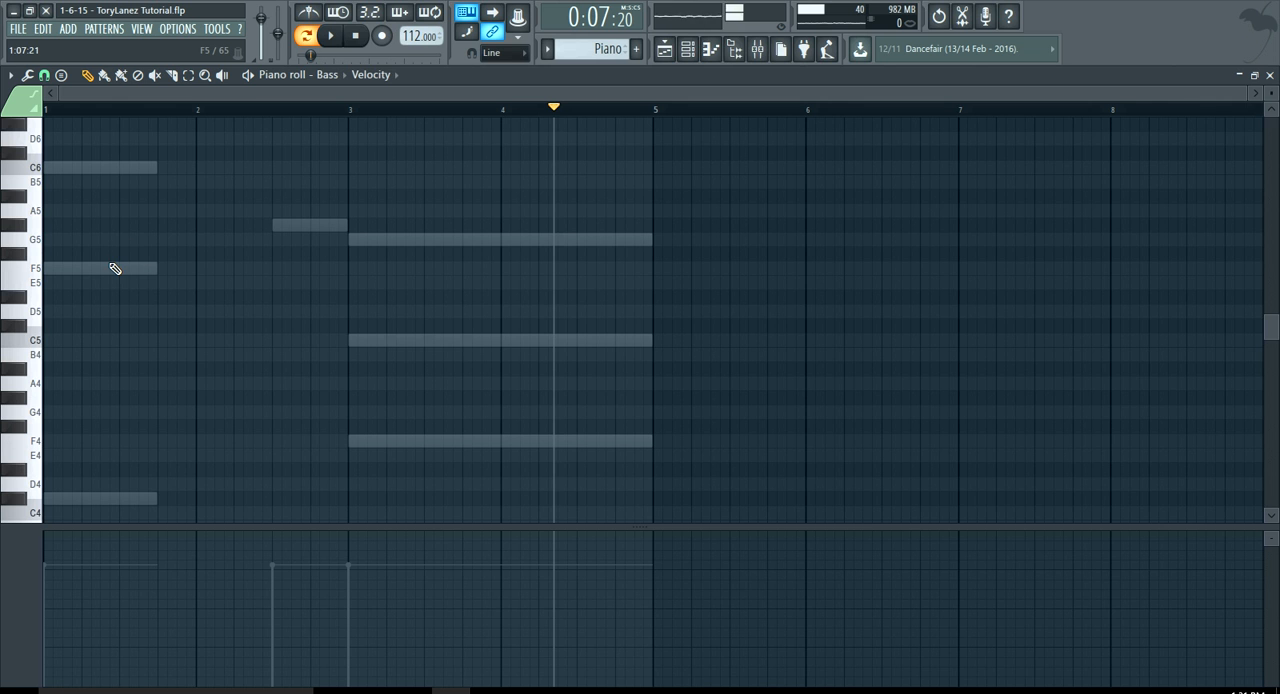
{"action": "left_click", "coordinate": [357, 39]}
{"action": "key", "text": "BackSpace"}
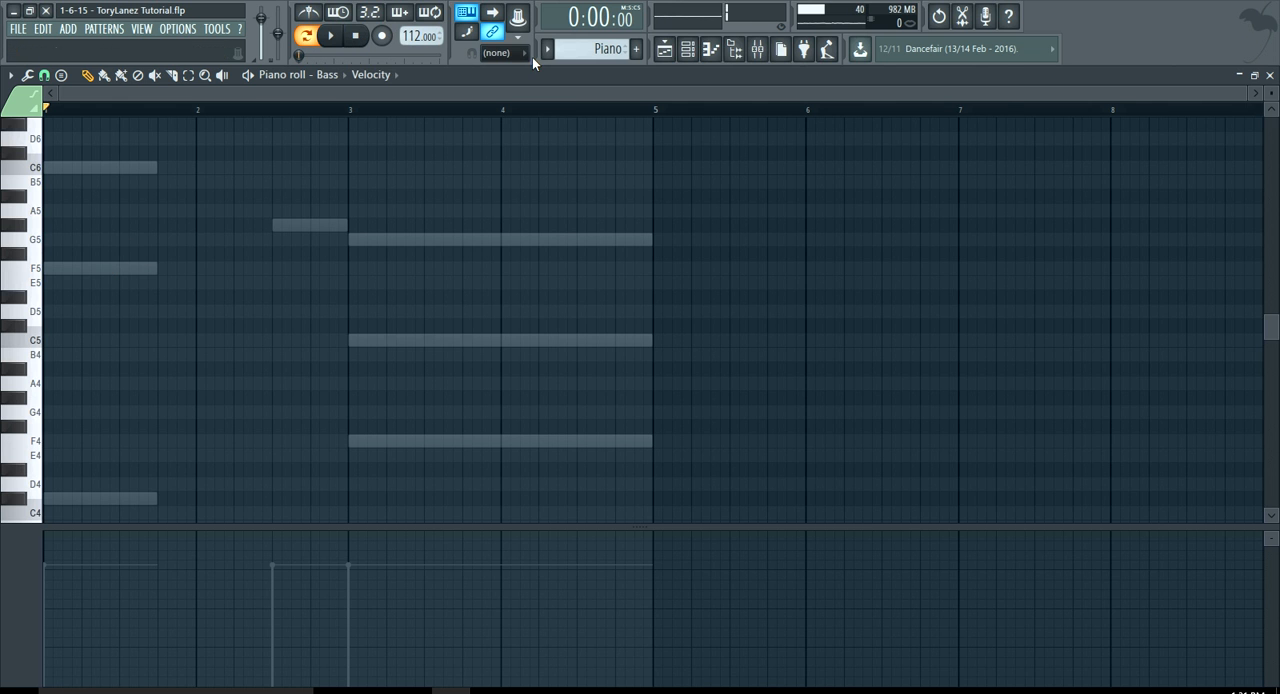
Open the Piano channel's notes in the piano roll and audition the Piano pattern
{"action": "left_click", "coordinate": [687, 48]}
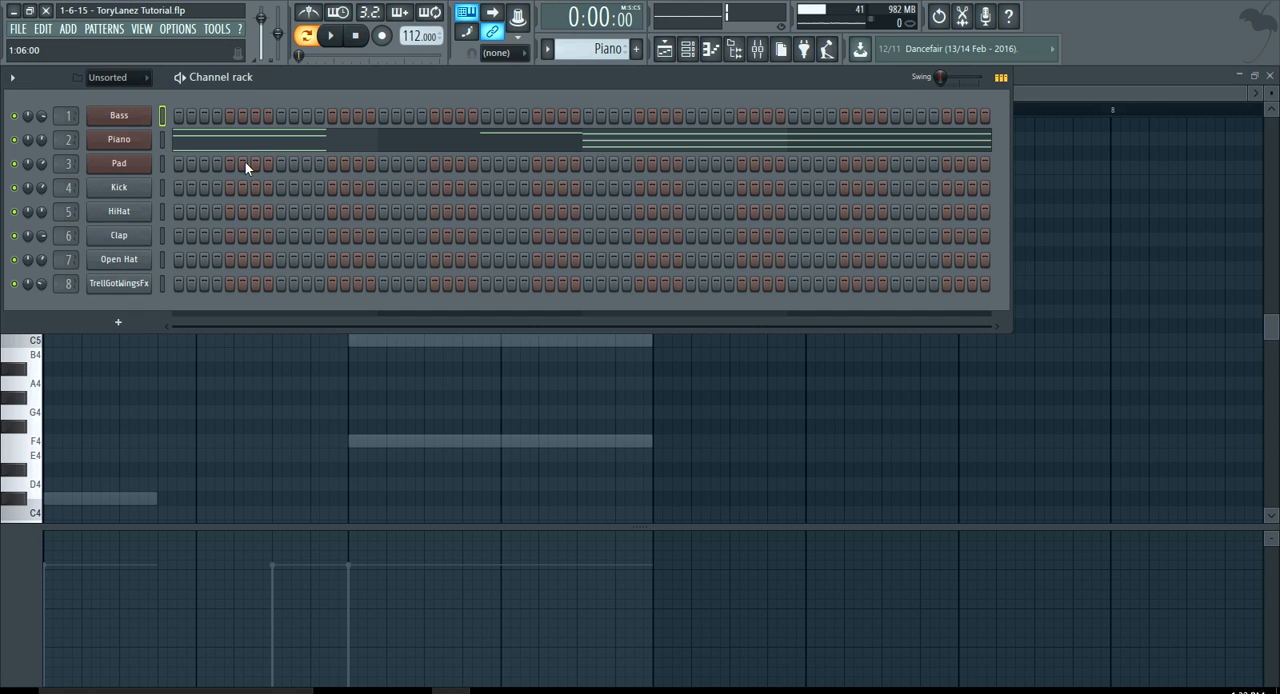
{"action": "left_click", "coordinate": [245, 145]}
{"action": "key", "text": "space"}
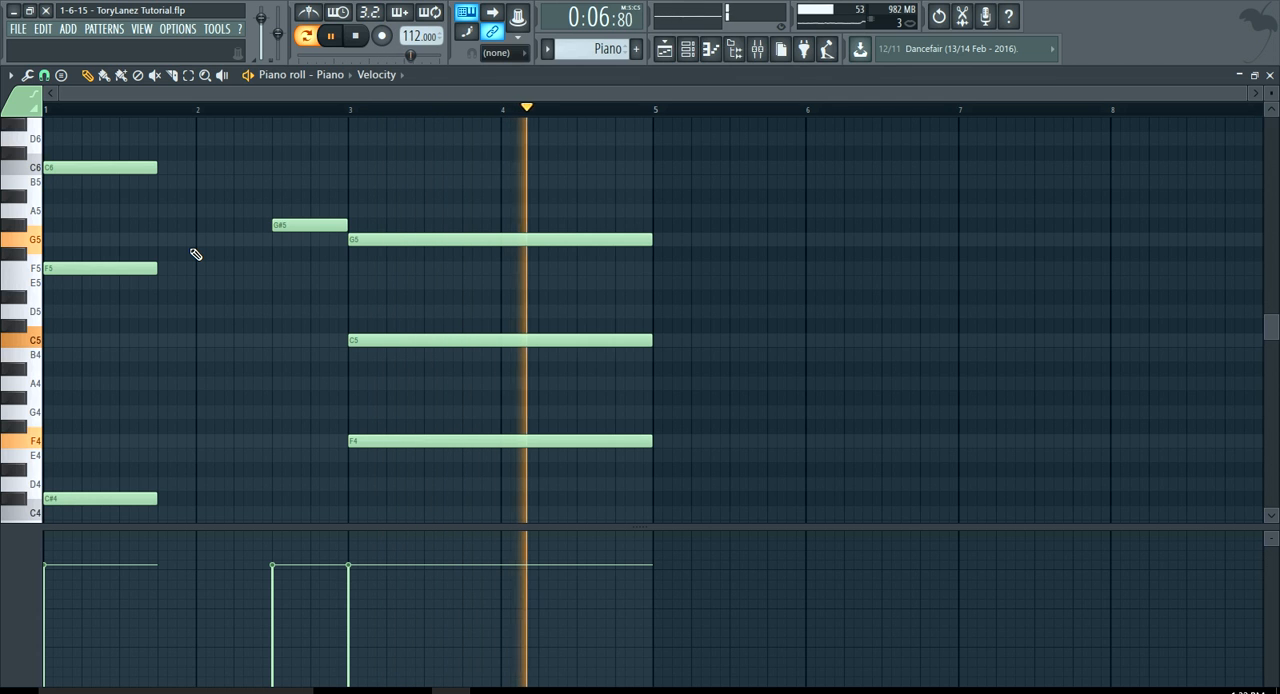
{"action": "key", "text": "space"}
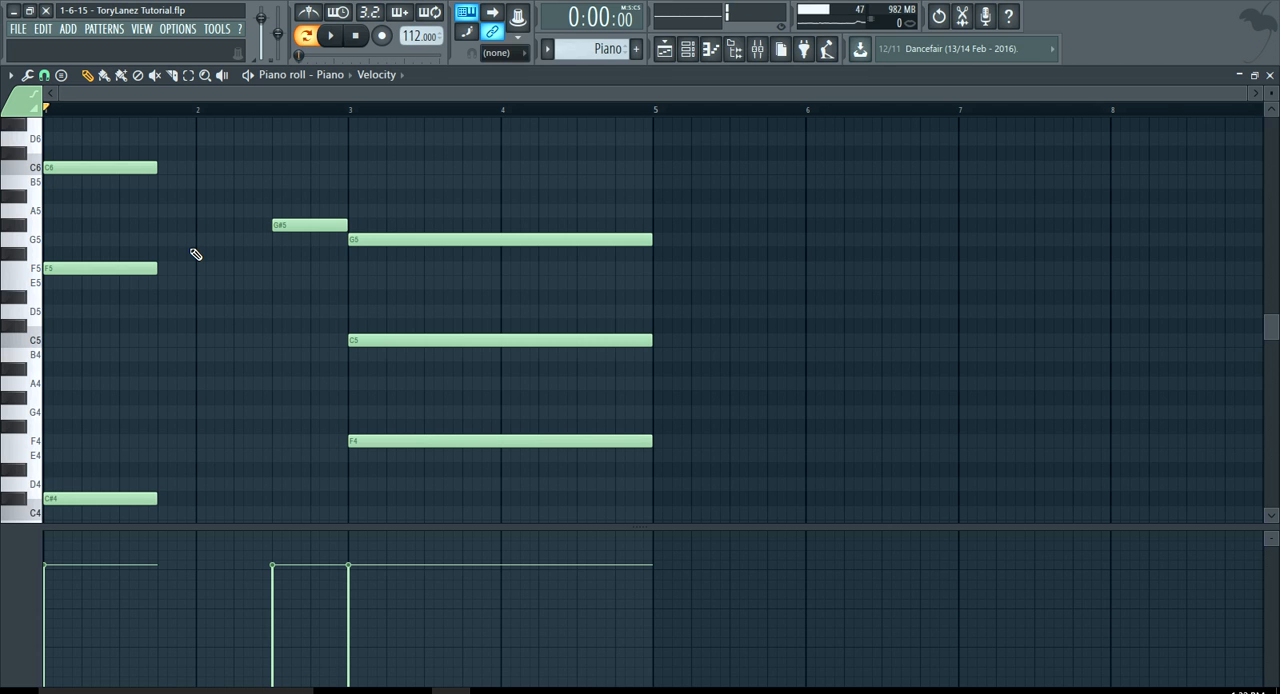
Switch to the Pad pattern and open the Pad channel's instrument to examine its patch
{"action": "left_click", "coordinate": [104, 28]}
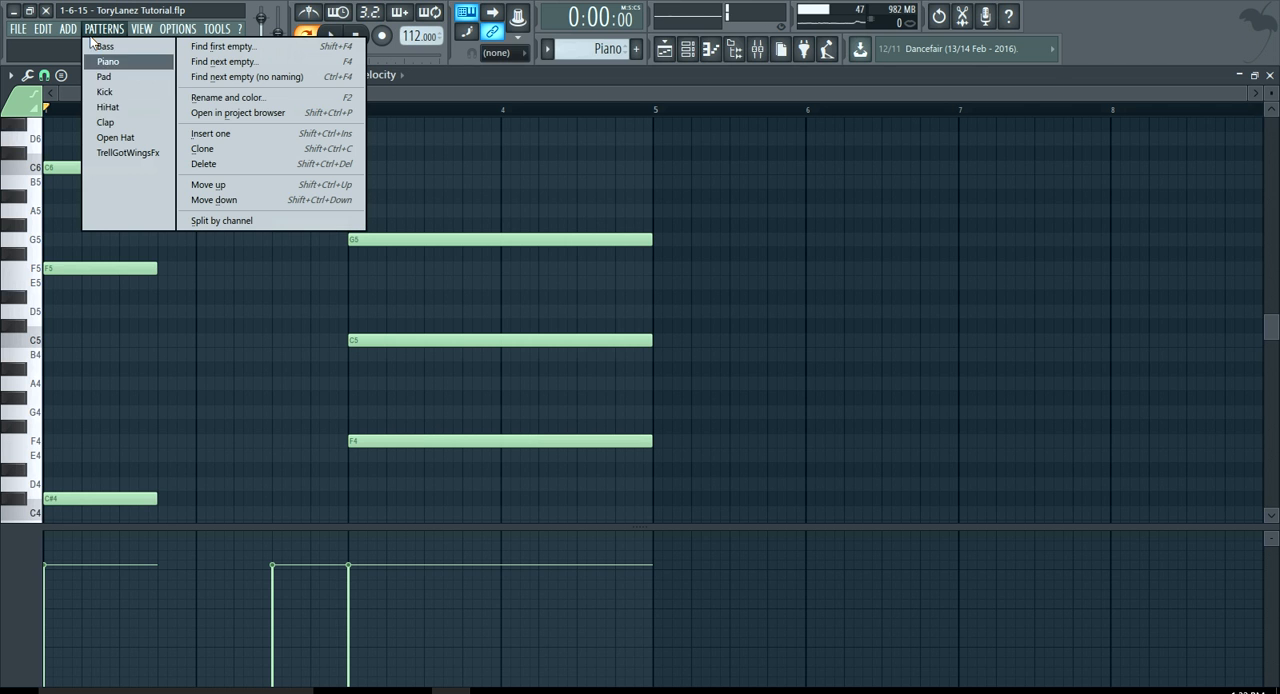
{"action": "left_click", "coordinate": [104, 76]}
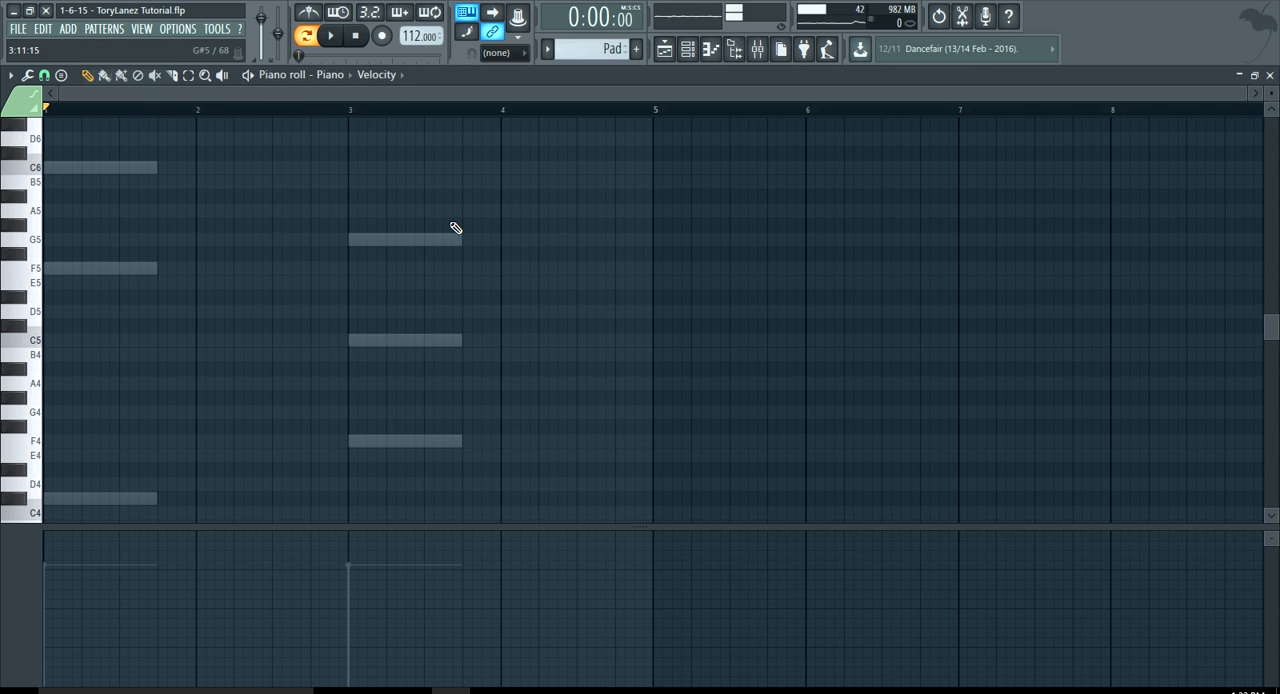
{"action": "left_click", "coordinate": [689, 50]}
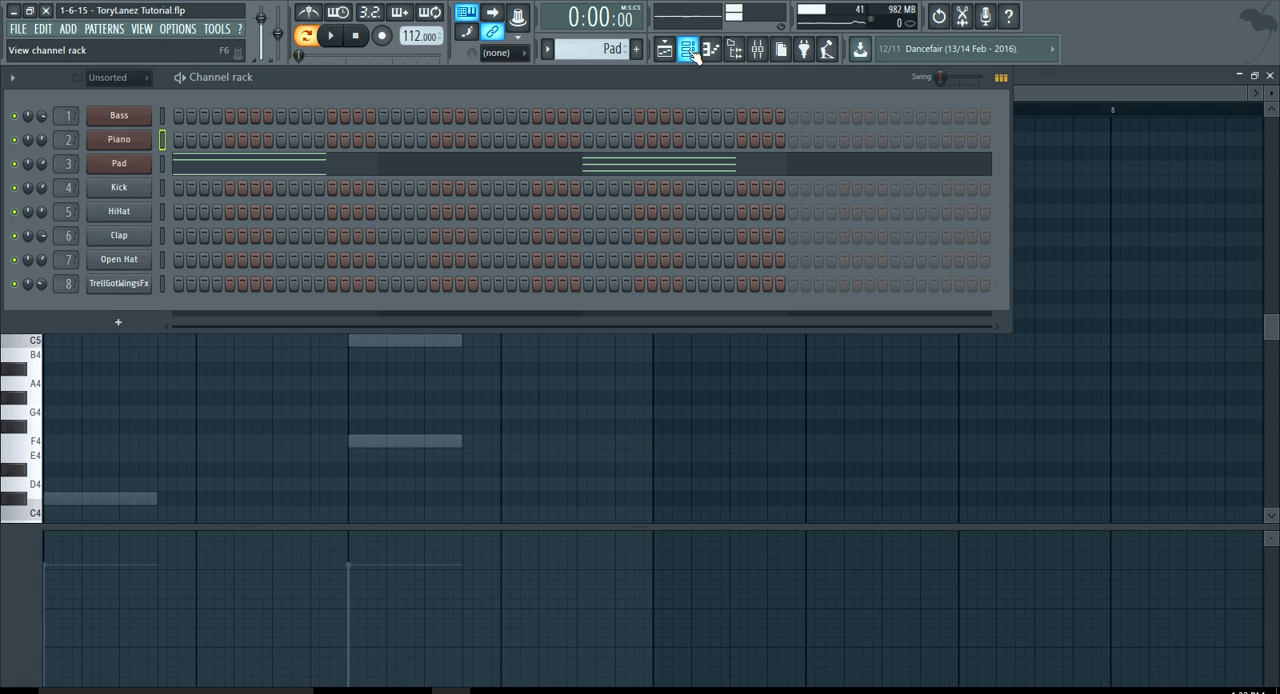
{"action": "left_click", "coordinate": [130, 163]}
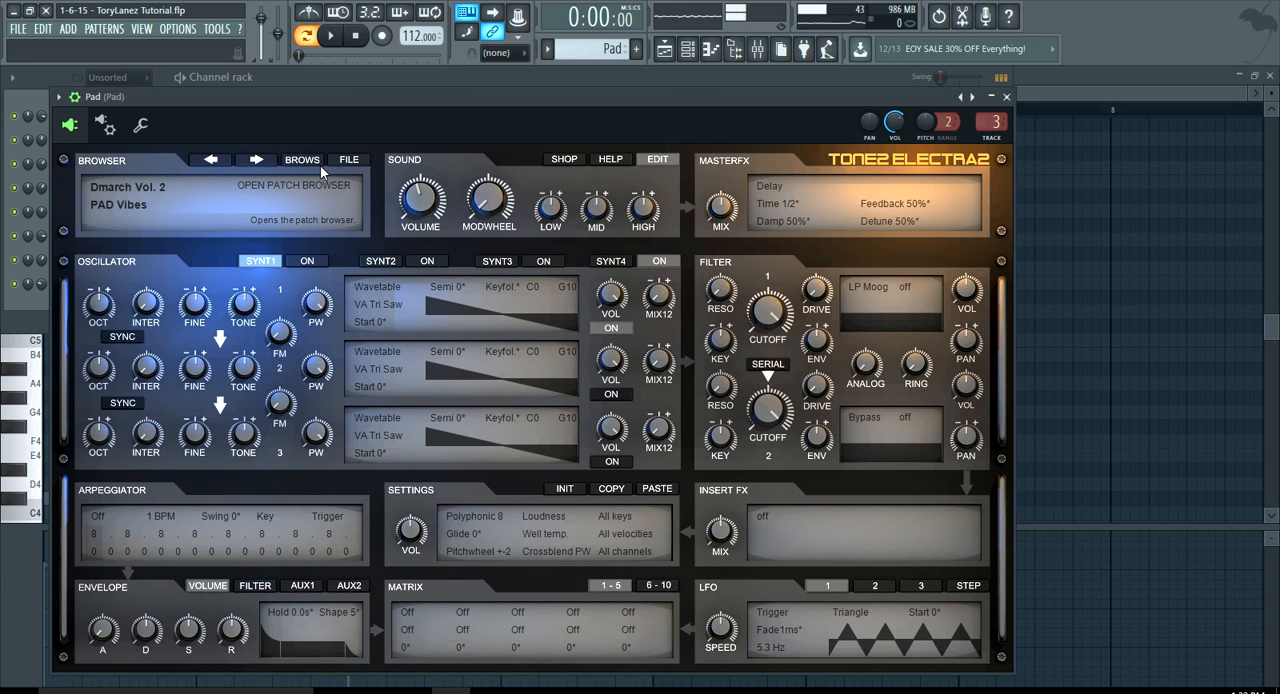
Open the Pad channel's notes in the piano roll and audition the Pad pattern
{"action": "left_click", "coordinate": [688, 50]}
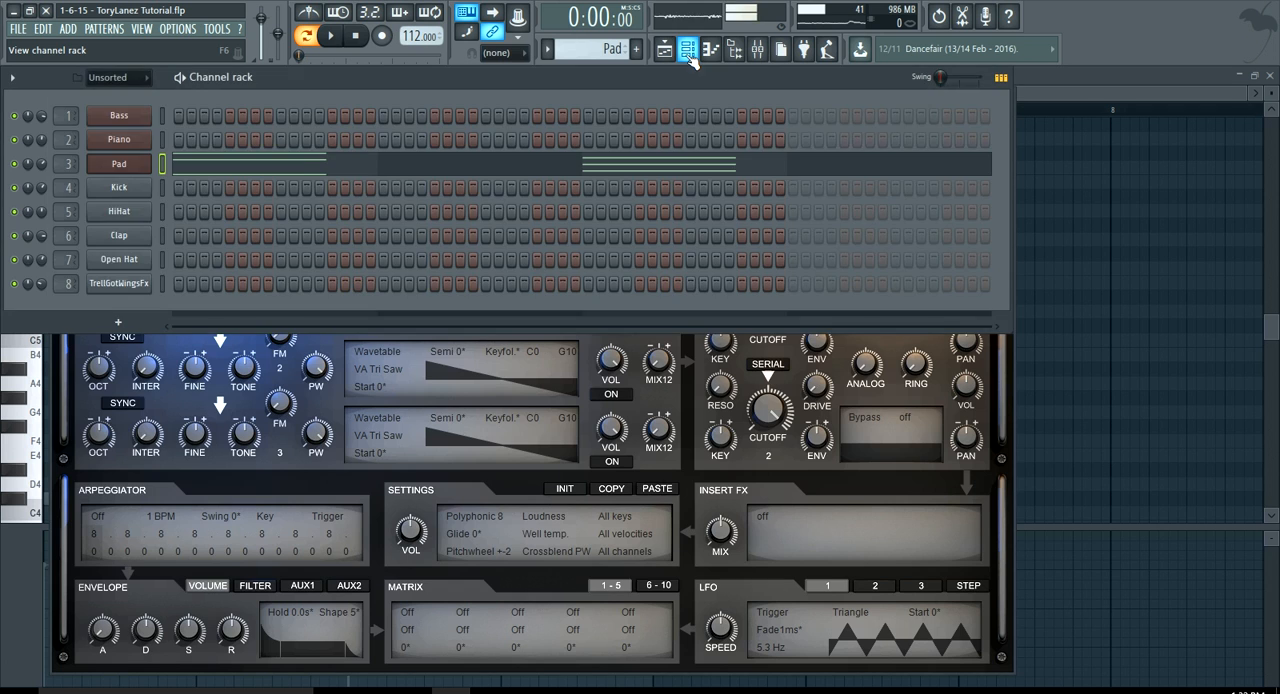
{"action": "left_click", "coordinate": [294, 167]}
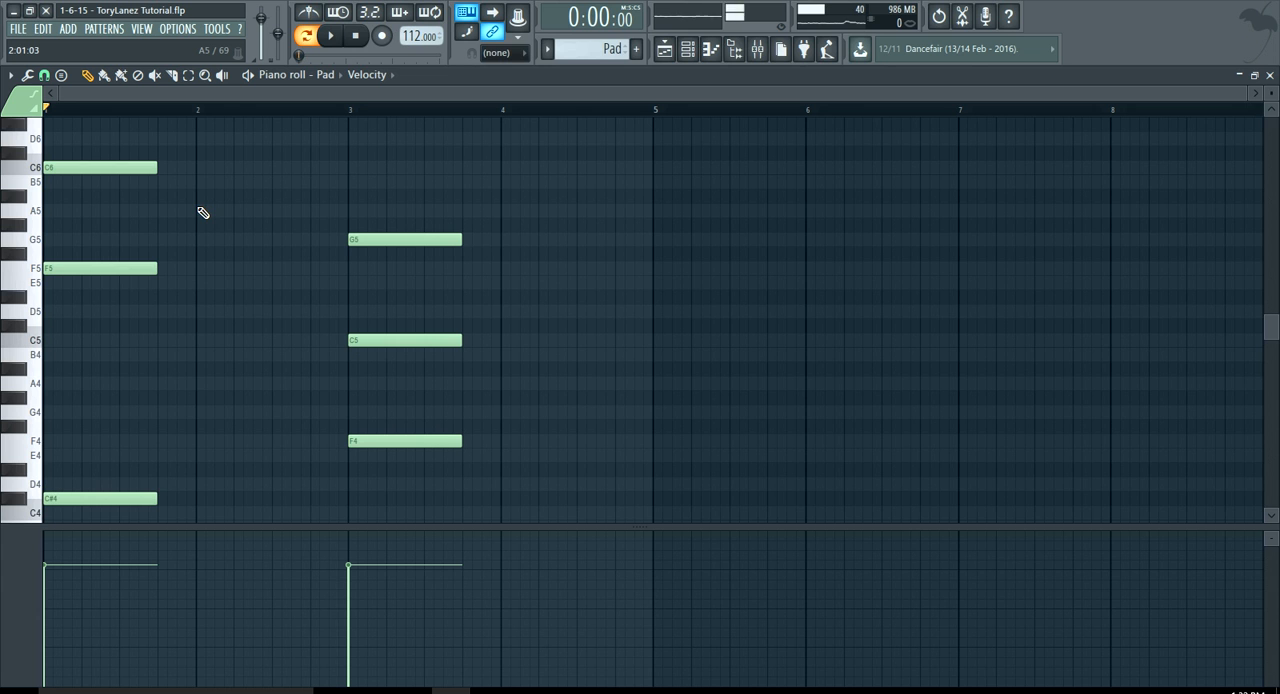
{"action": "left_click", "coordinate": [333, 36]}
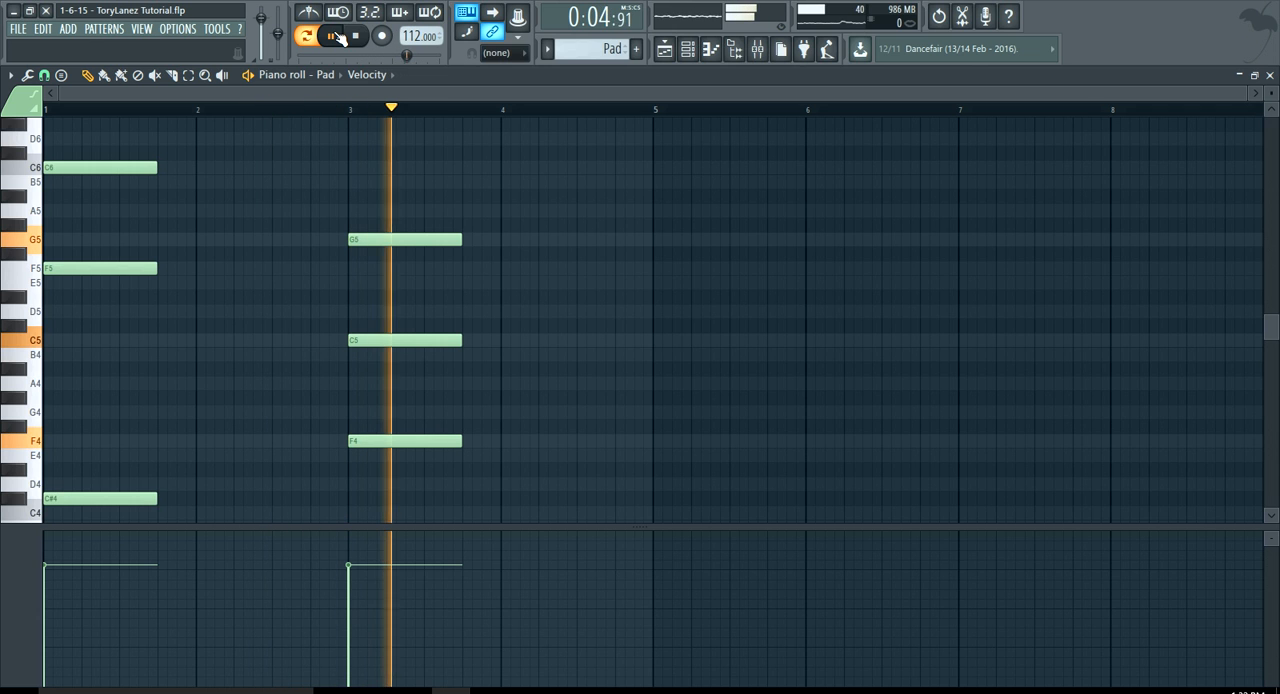
{"action": "left_click", "coordinate": [339, 36]}
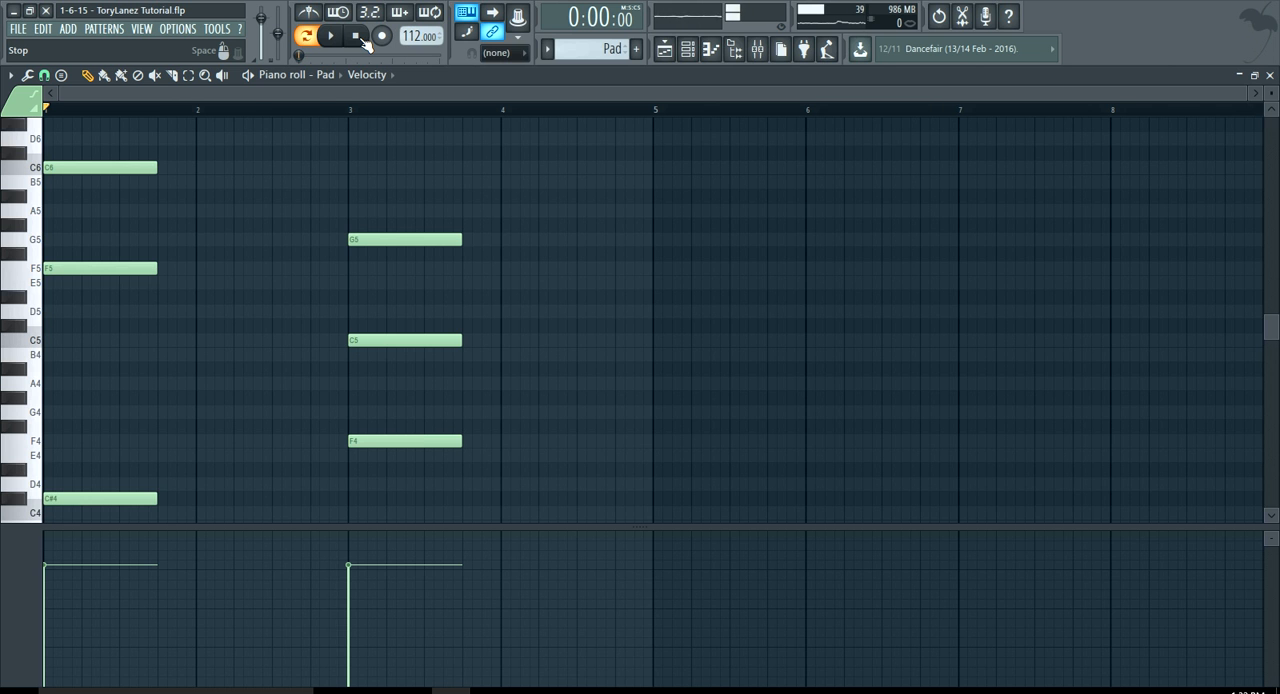
Review the playlist arrangement and the channel rack, and set playback to song mode
{"action": "left_click", "coordinate": [664, 48]}
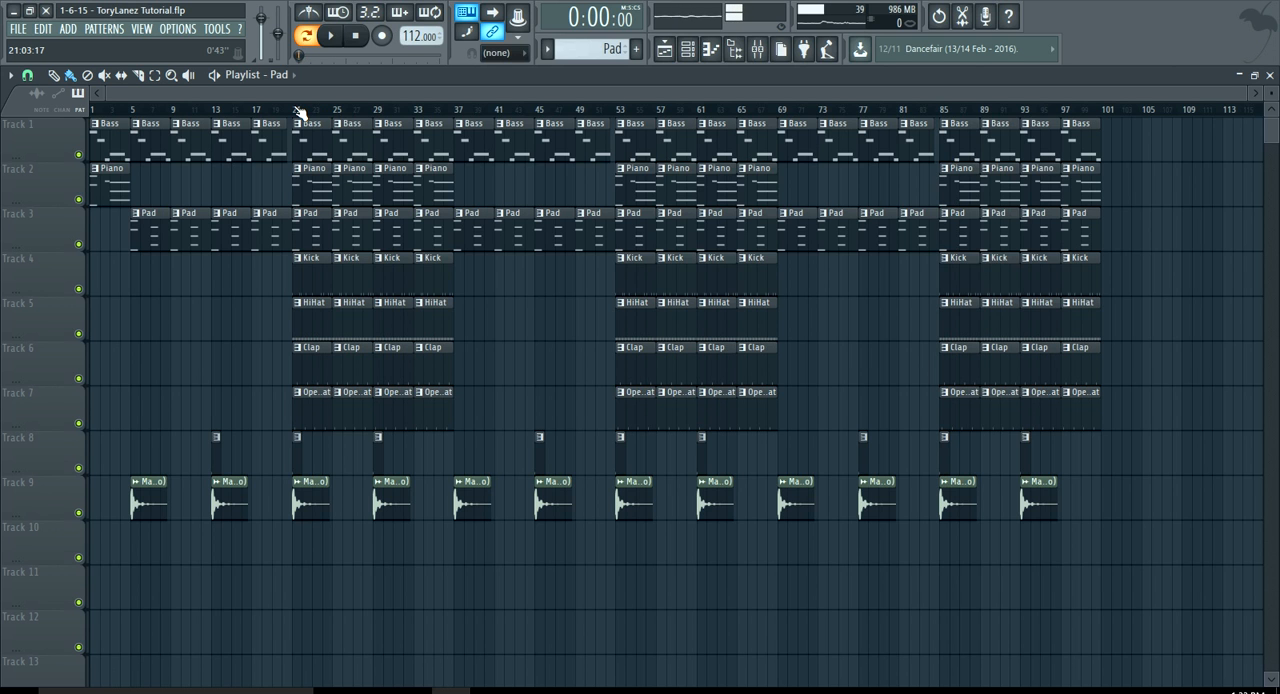
{"action": "left_click", "coordinate": [688, 48]}
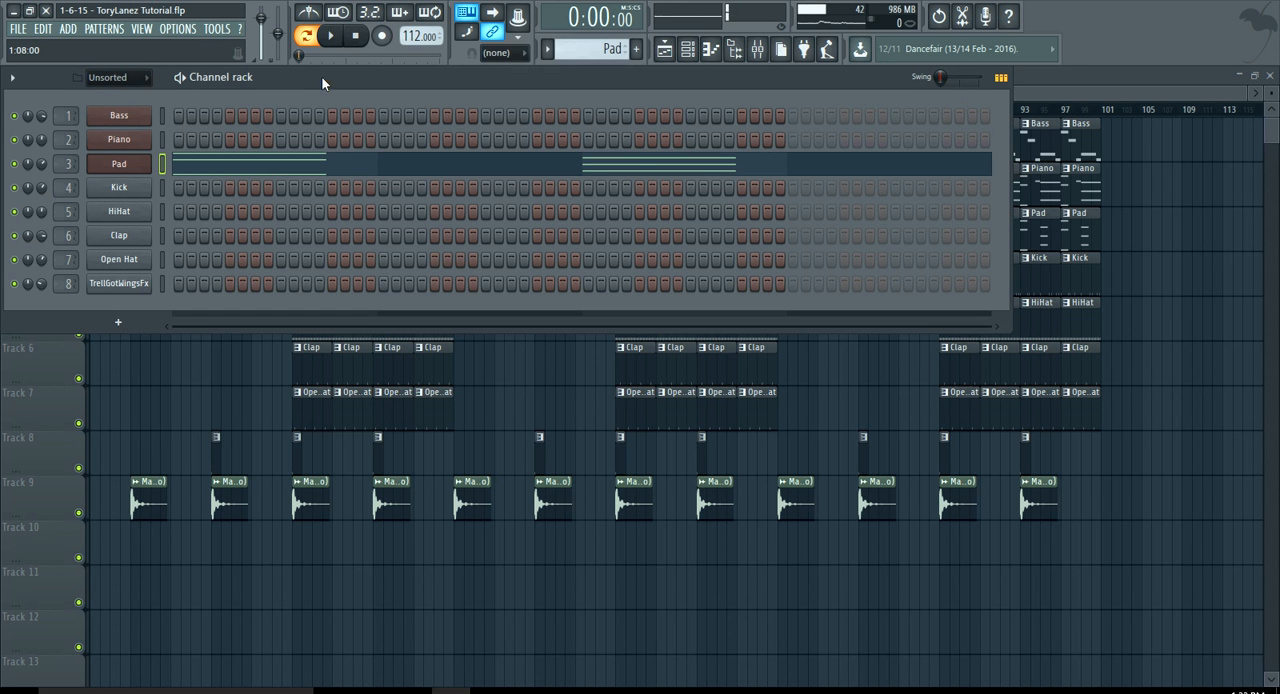
{"action": "left_click_drag", "start_coordinate": [322, 79], "coordinate": [356, 120]}
{"action": "left_click", "coordinate": [351, 89]}
{"action": "left_click", "coordinate": [312, 39]}
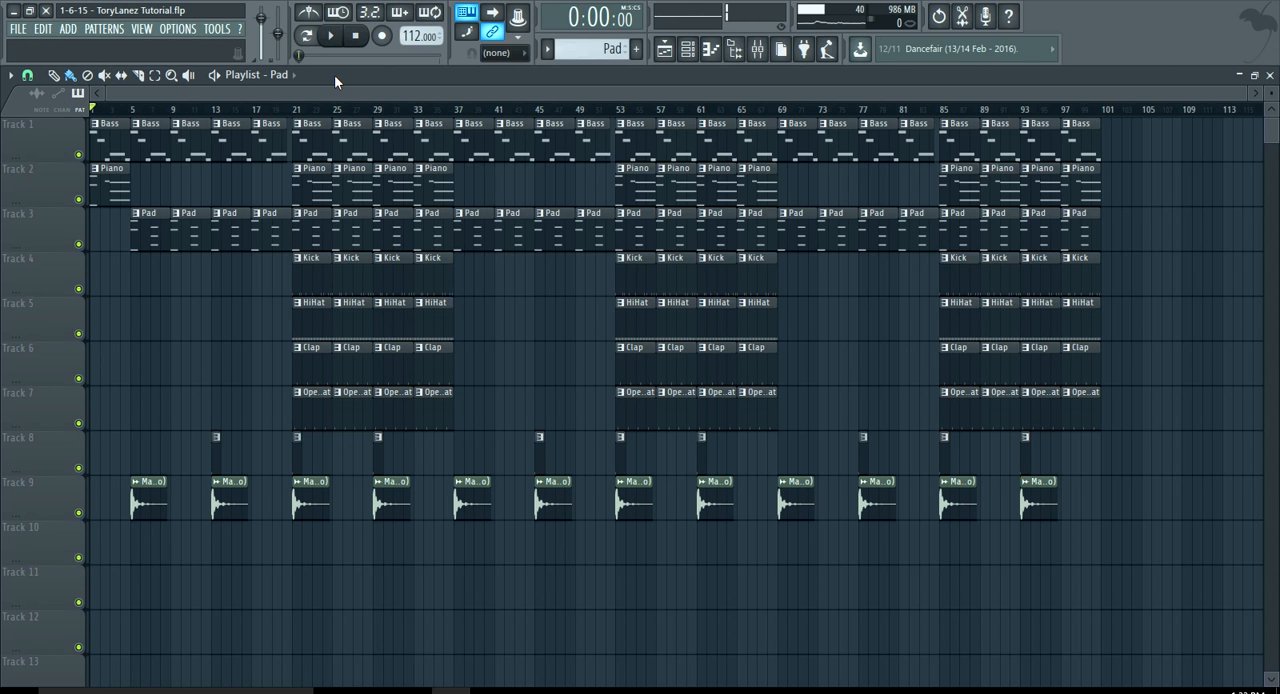
Mute the Vocal track in the mixer and play the full arrangement from the start
{"action": "left_click", "coordinate": [757, 48]}
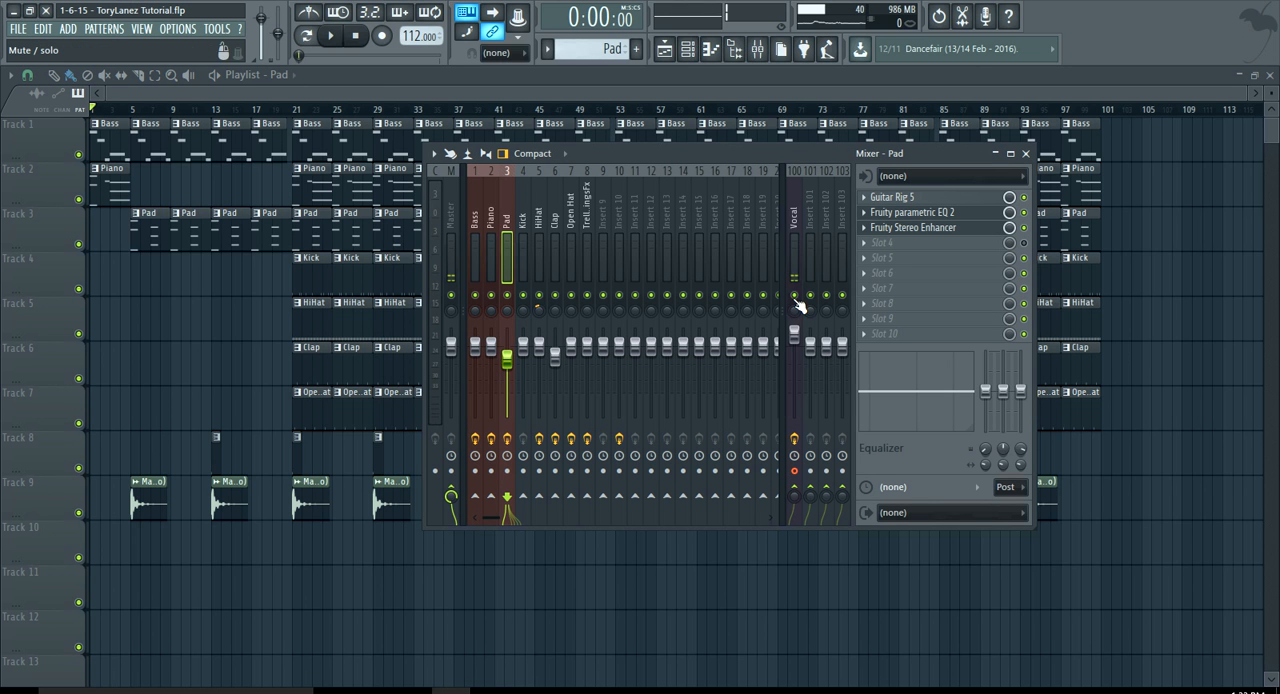
{"action": "left_click", "coordinate": [332, 36]}
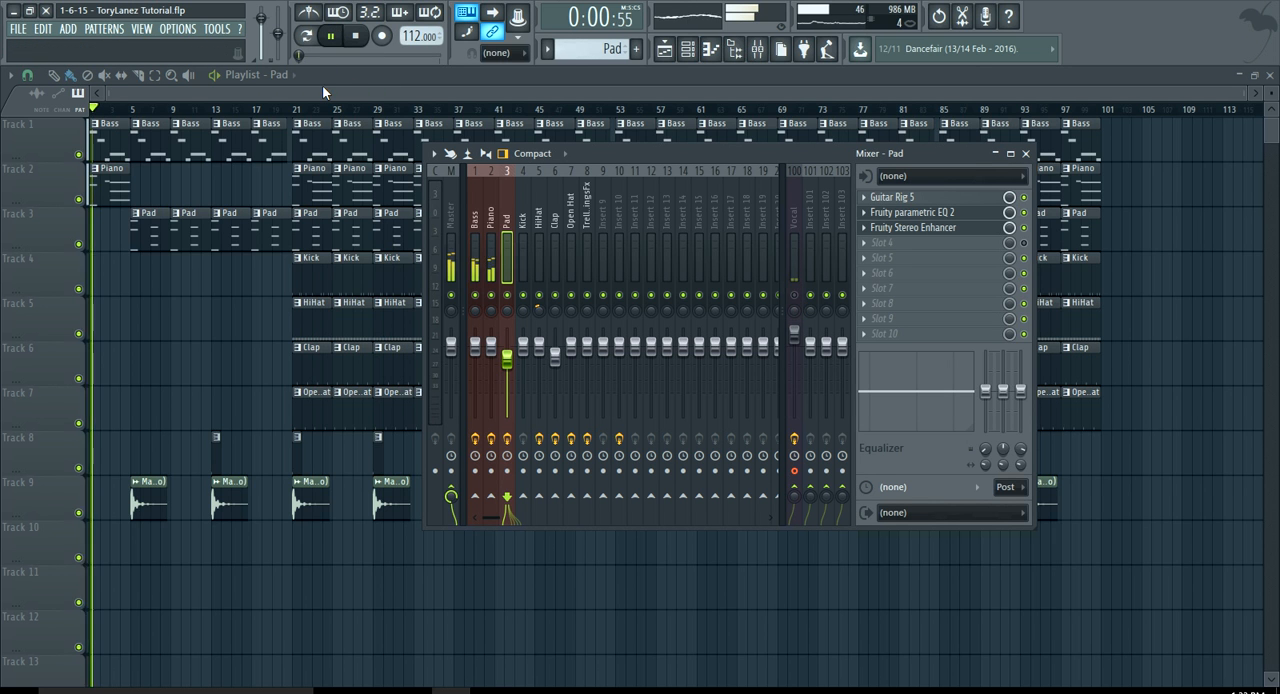
{"action": "left_click", "coordinate": [320, 90]}
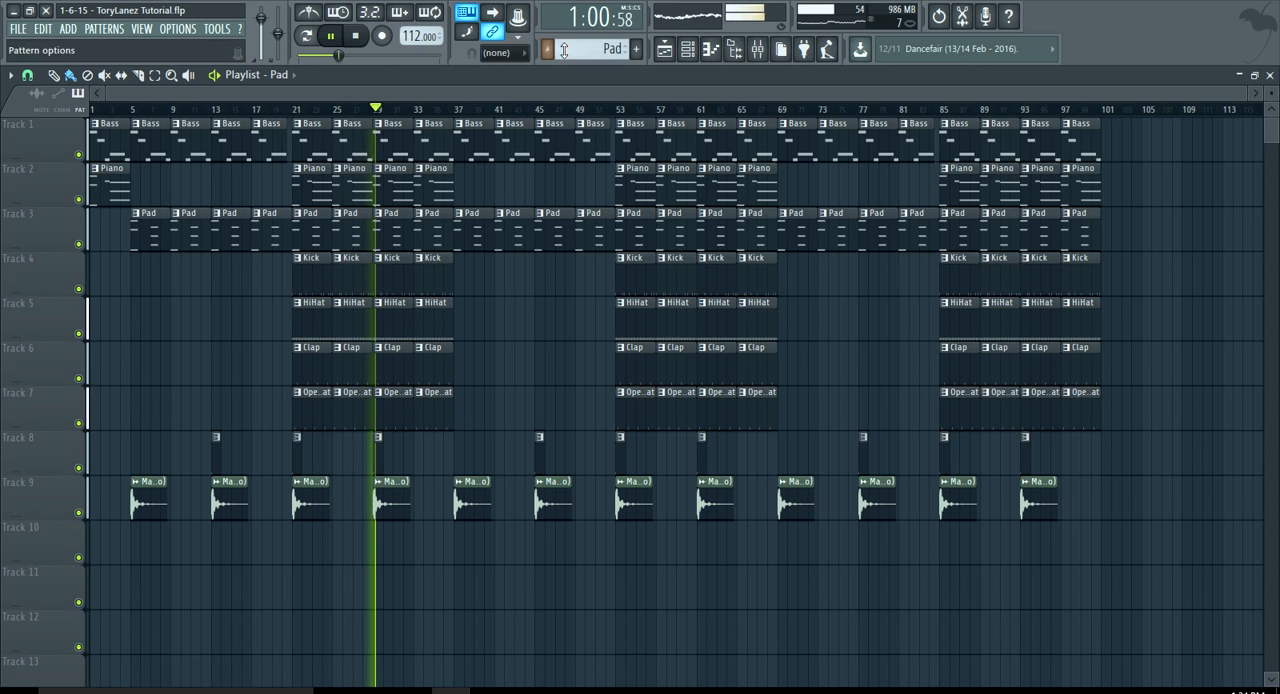
Pause the song playback and unmute the Vocal track in the mixer
{"action": "left_click", "coordinate": [333, 38]}
{"action": "left_click", "coordinate": [757, 49]}
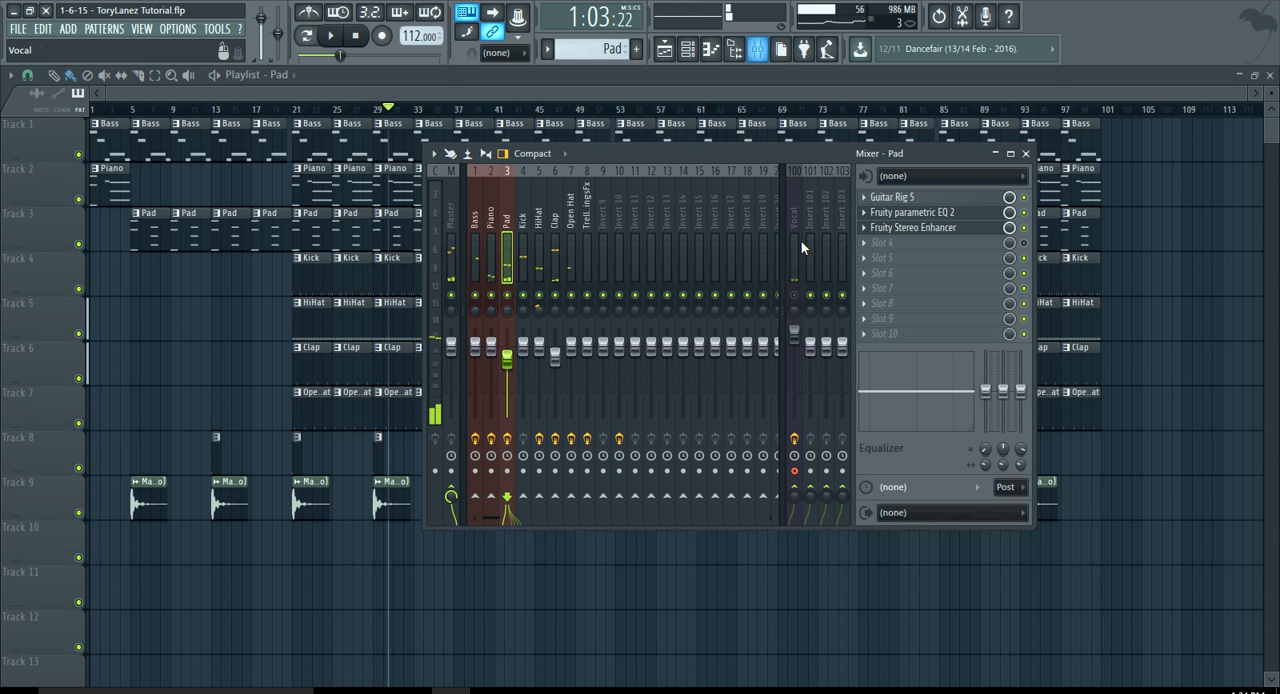
{"action": "left_click", "coordinate": [441, 98]}
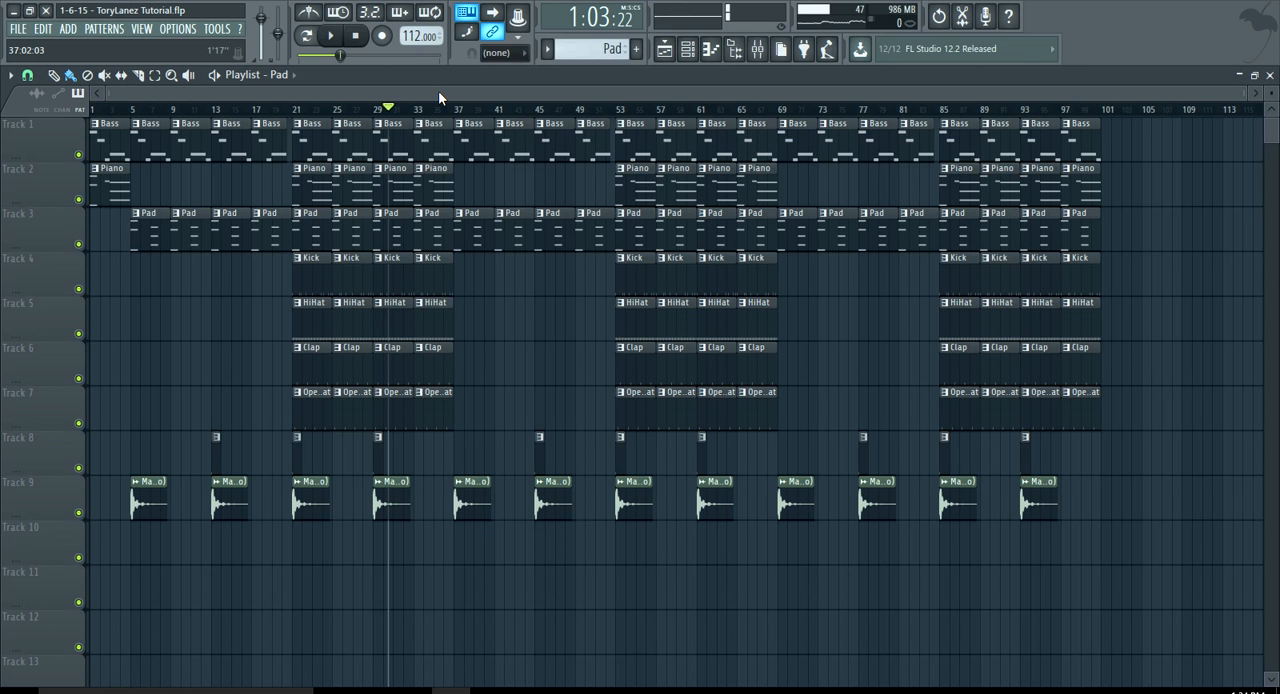